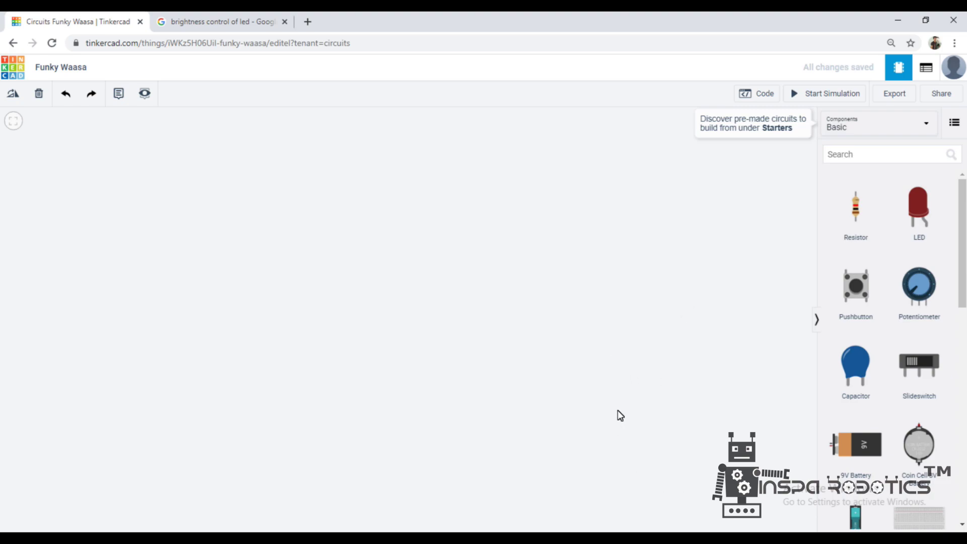
# Step: Rename the circuit design as "brightness control of led"
pyautogui.click(69, 69)
pyautogui.press('BackSpace')
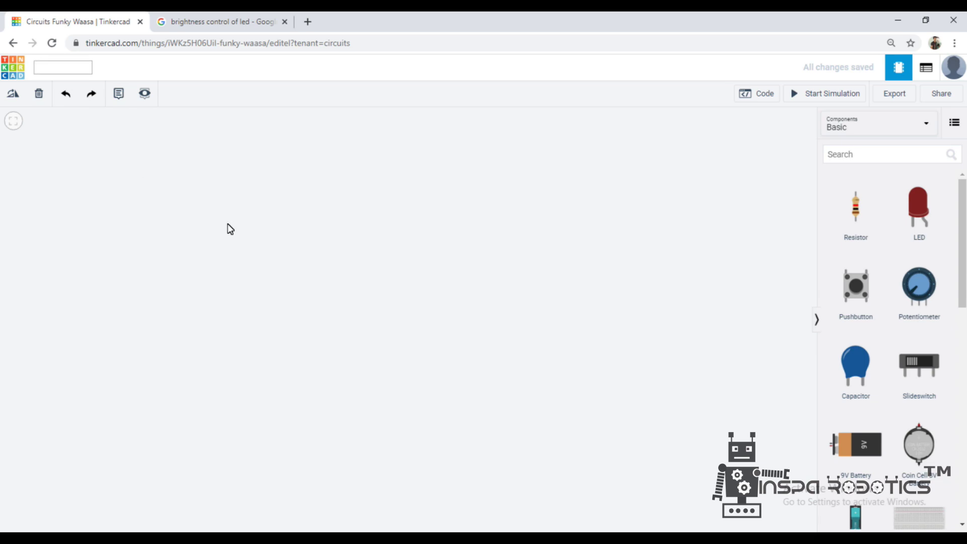
pyautogui.write('brightness cont')
pyautogui.write('rol of le')
pyautogui.write('d')
pyautogui.press('Return')
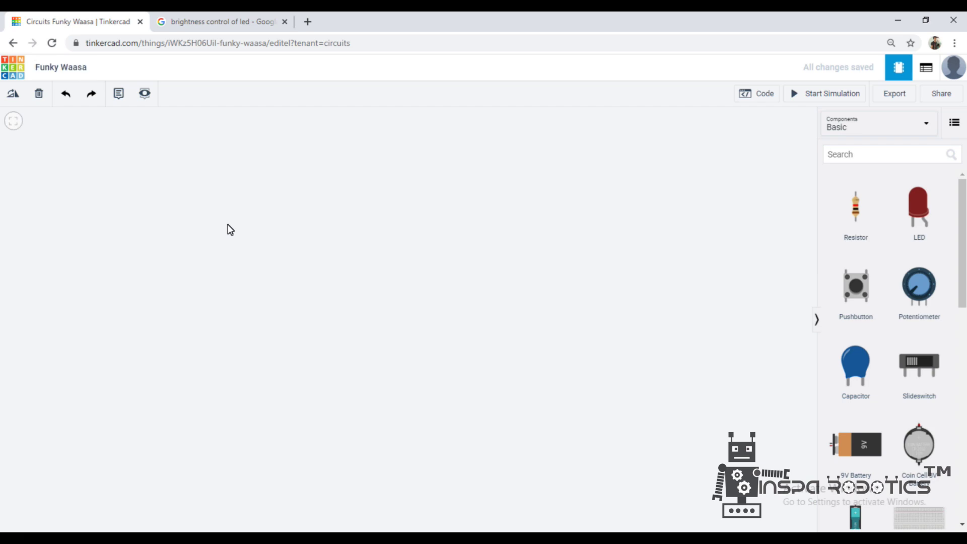
pyautogui.click(175, 213)
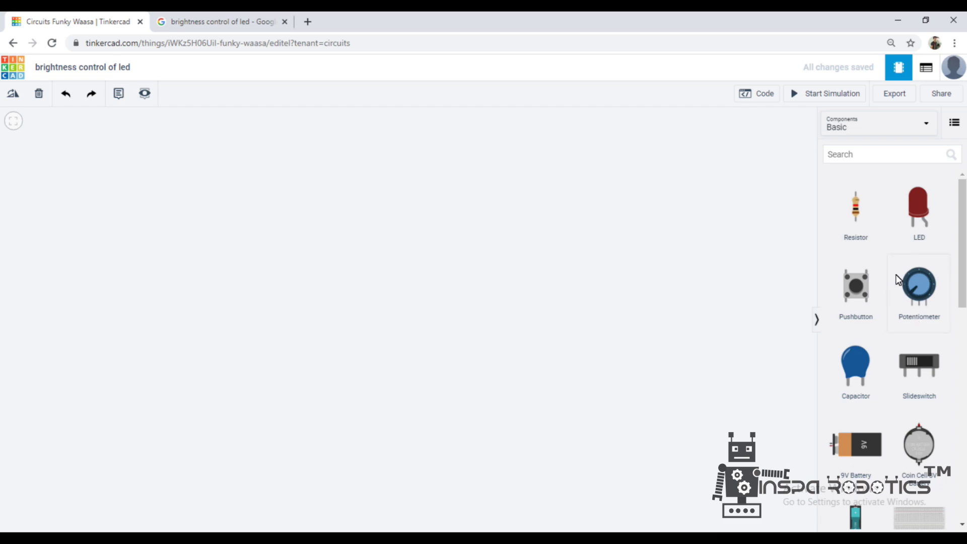
# Step: Add an LED, a 9V battery and a potentiometer to the empty workplane, with the potentiometer to the left of the LED
pyautogui.moveTo(906, 222); pyautogui.dragTo(401, 243)
pyautogui.click(713, 273)
pyautogui.moveTo(882, 451); pyautogui.dragTo(468, 338)
pyautogui.click(731, 312)
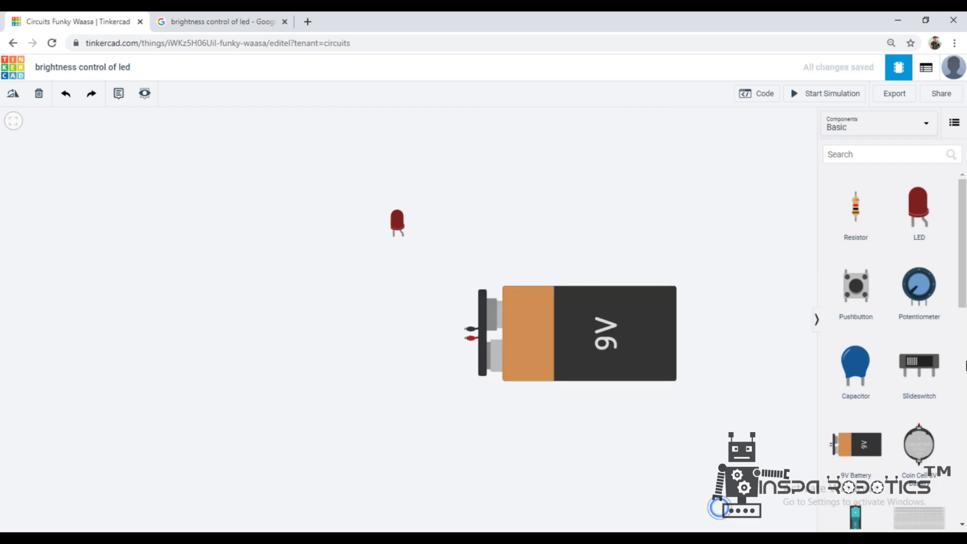
pyautogui.scroll(-7, 960, 289)
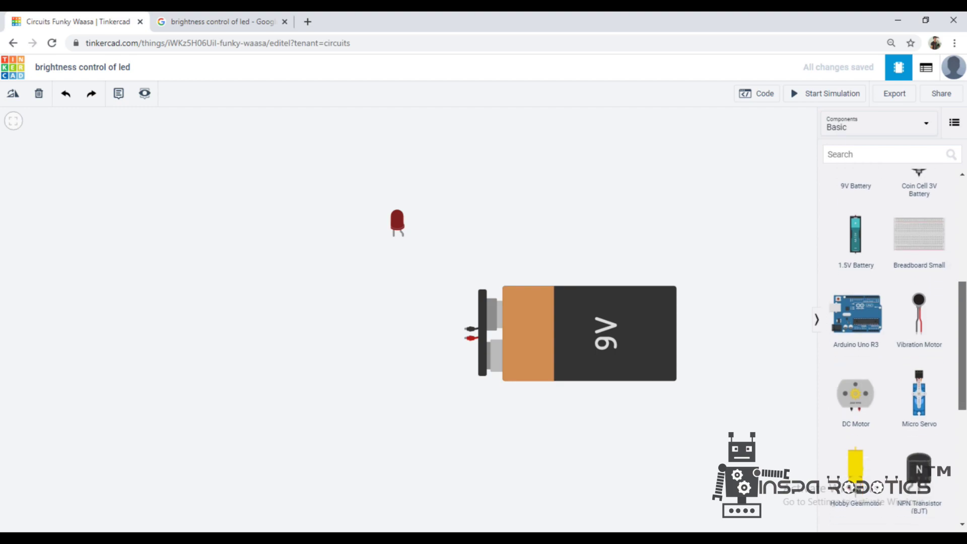
pyautogui.scroll(-5, 889, 347)
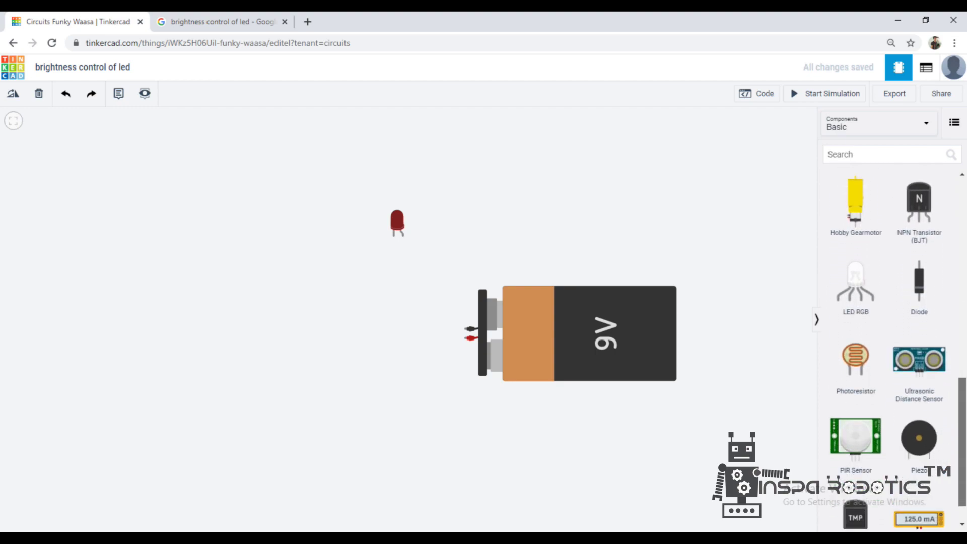
pyautogui.scroll(15, 947, 402)
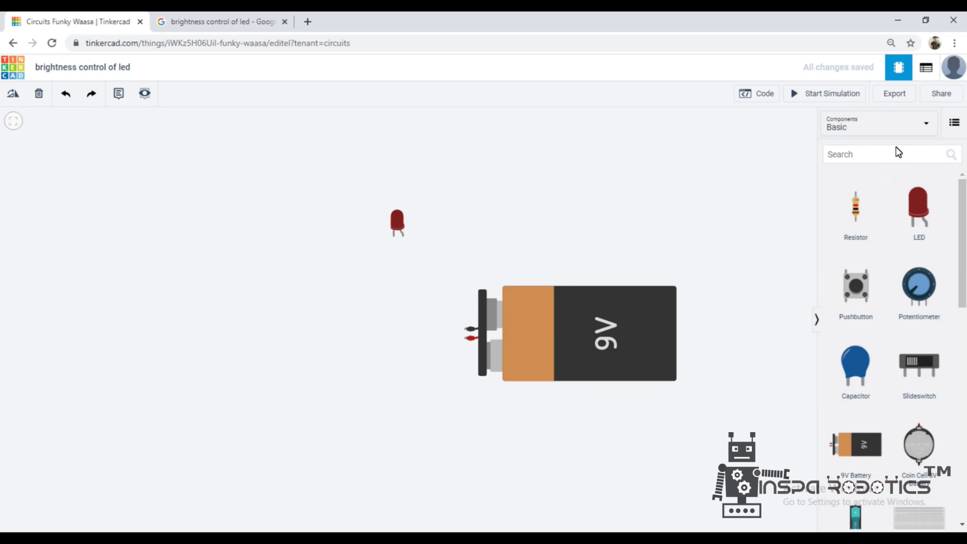
pyautogui.moveTo(535, 314); pyautogui.dragTo(207, 255)
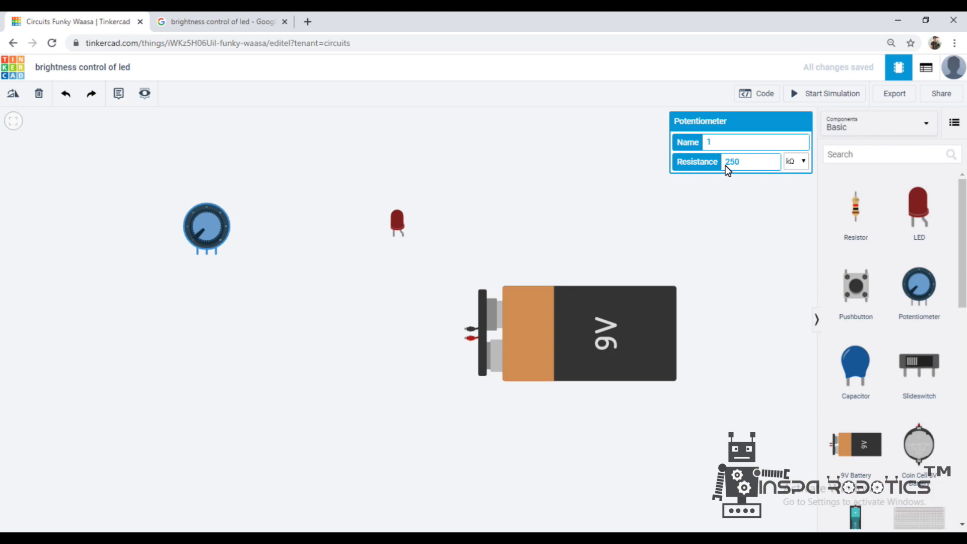
# Step: Rotate the 9V battery so its terminals point up and position it directly below the LED
pyautogui.moveTo(568, 343); pyautogui.dragTo(400, 371)
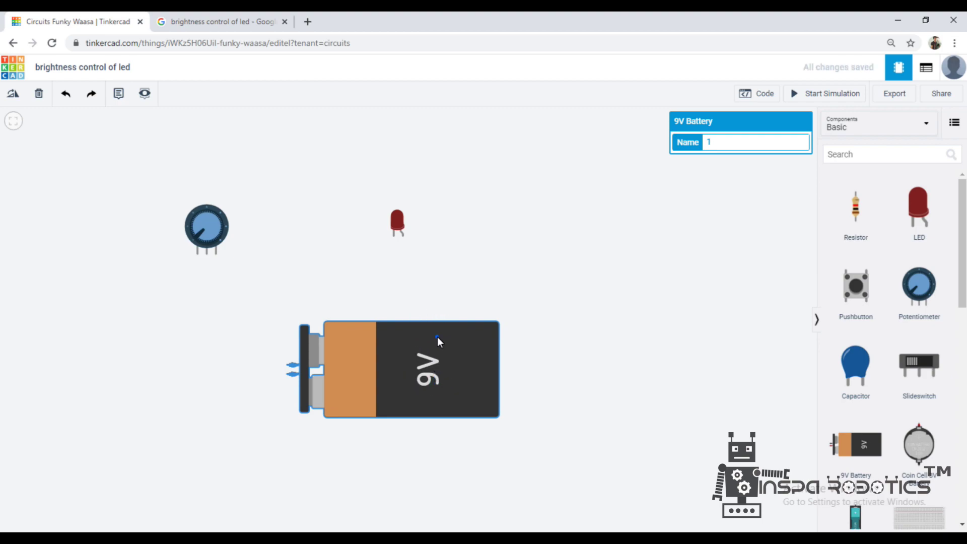
pyautogui.click(13, 93)
pyautogui.click(13, 94)
pyautogui.click(13, 94)
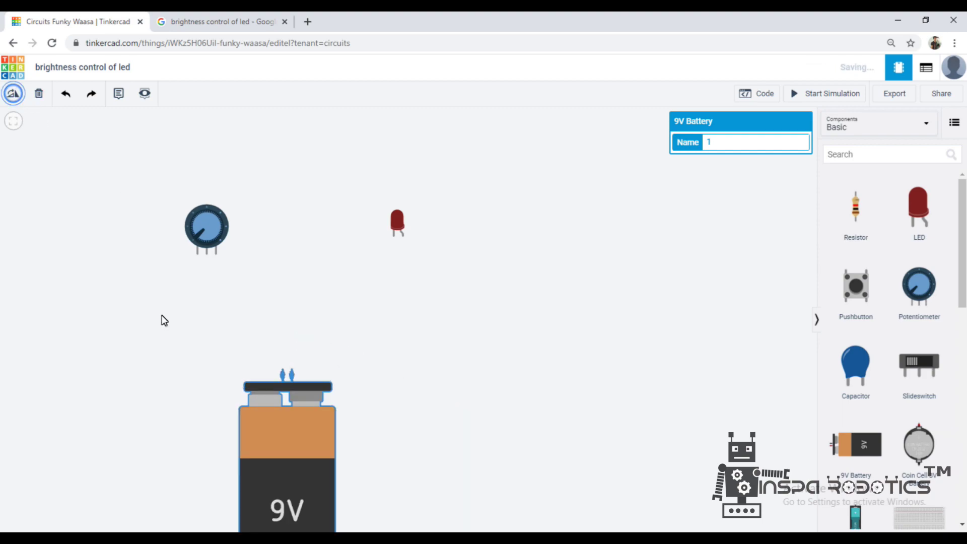
pyautogui.moveTo(299, 462); pyautogui.dragTo(400, 419)
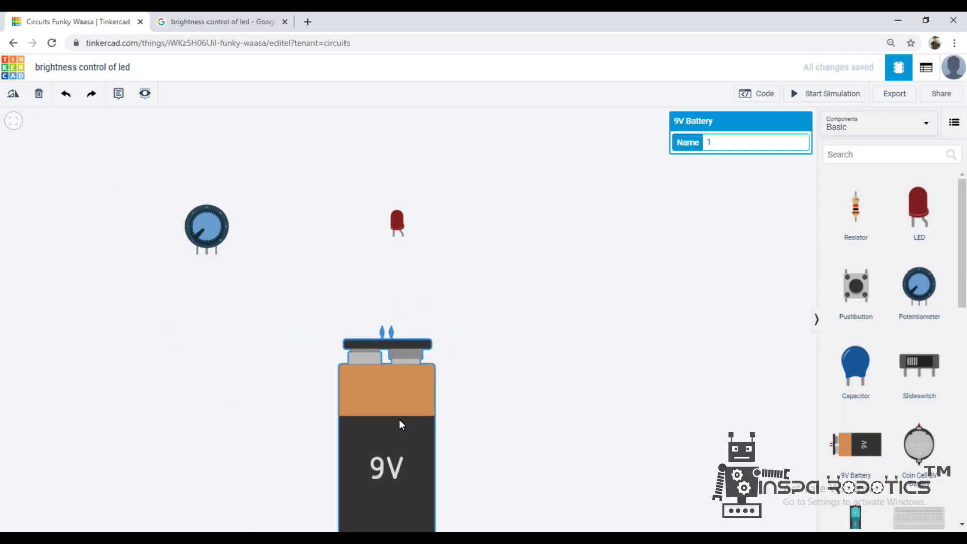
pyautogui.click(487, 389)
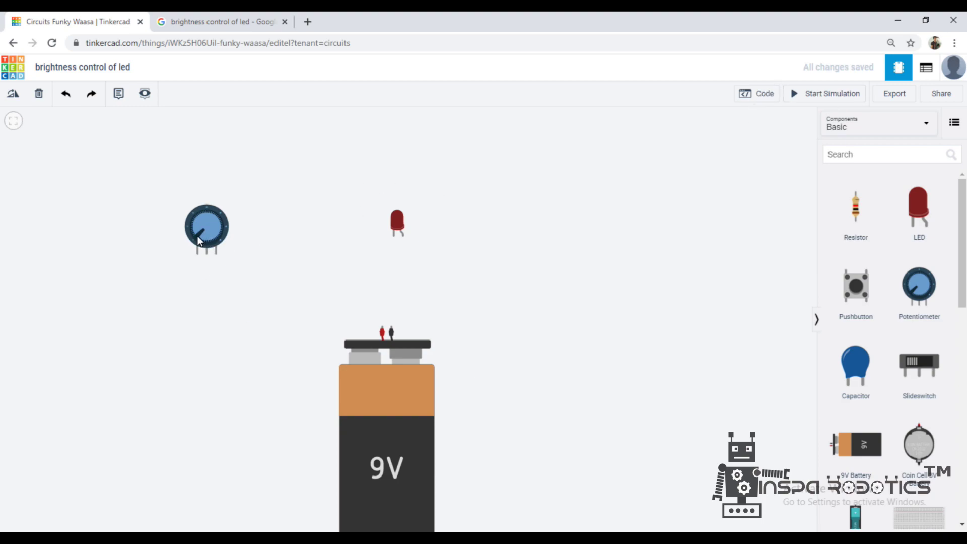
# Step: Turn the LED upside down so its leads point up, above the battery terminals, and position the potentiometer to its left
pyautogui.moveTo(197, 236); pyautogui.dragTo(521, 252)
pyautogui.click(608, 283)
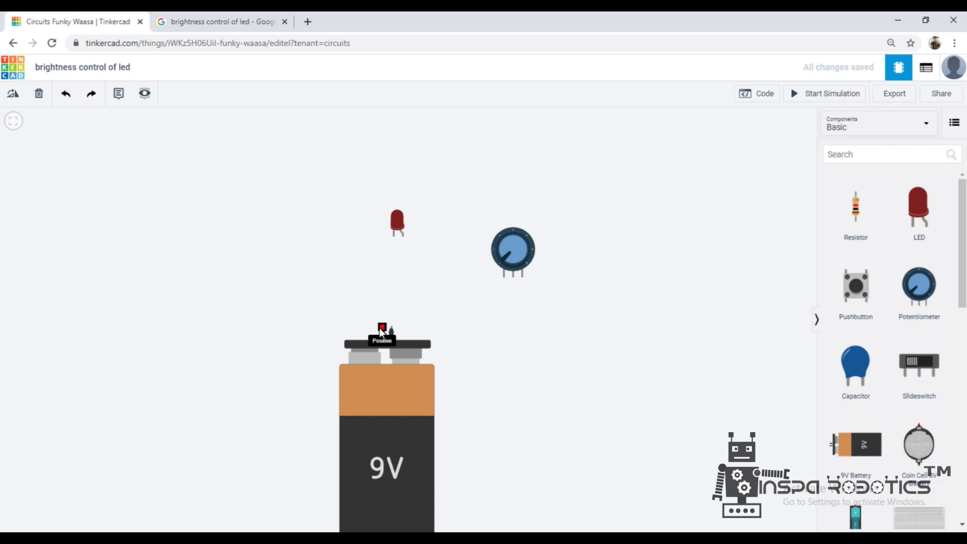
pyautogui.click(397, 228)
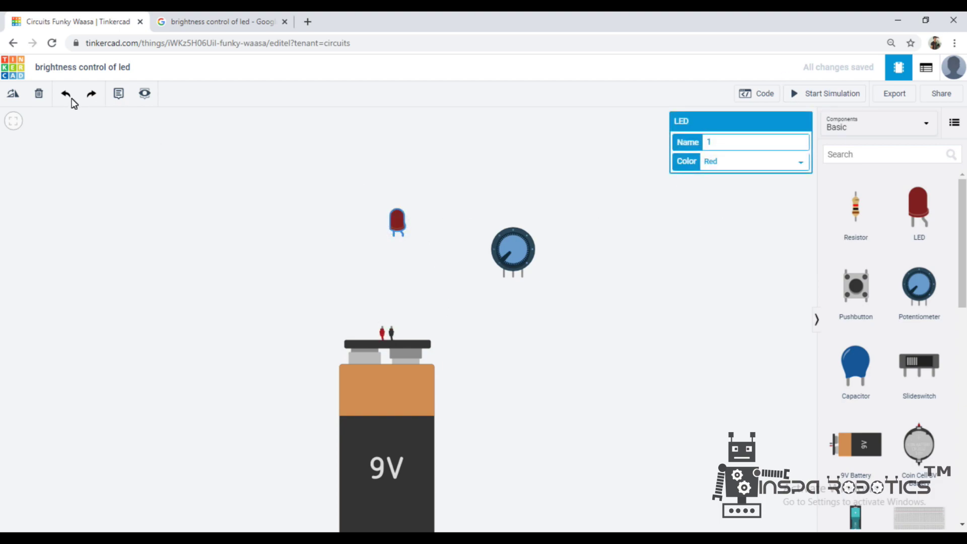
pyautogui.click(14, 96)
pyautogui.click(14, 97)
pyautogui.click(14, 96)
pyautogui.click(15, 97)
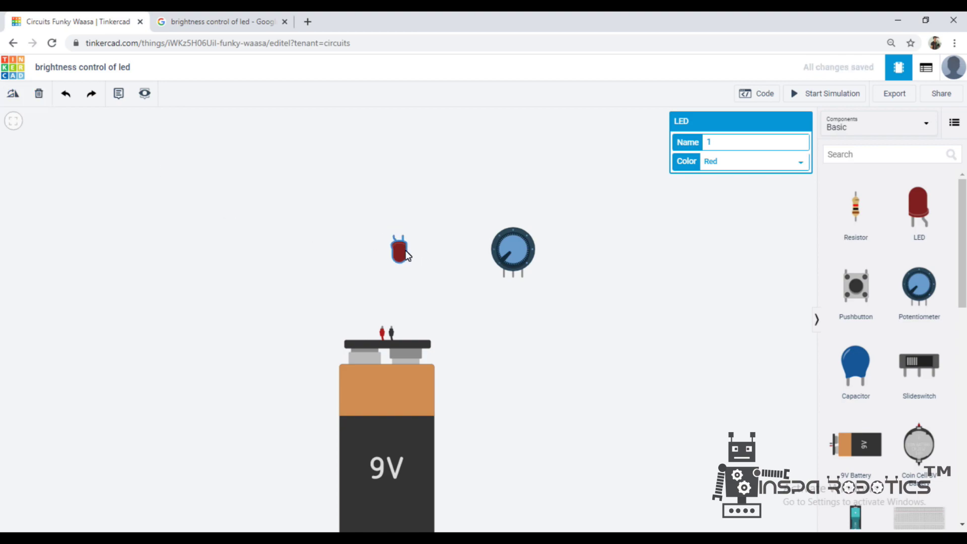
pyautogui.moveTo(401, 246); pyautogui.dragTo(397, 223)
pyautogui.moveTo(514, 248); pyautogui.dragTo(288, 238)
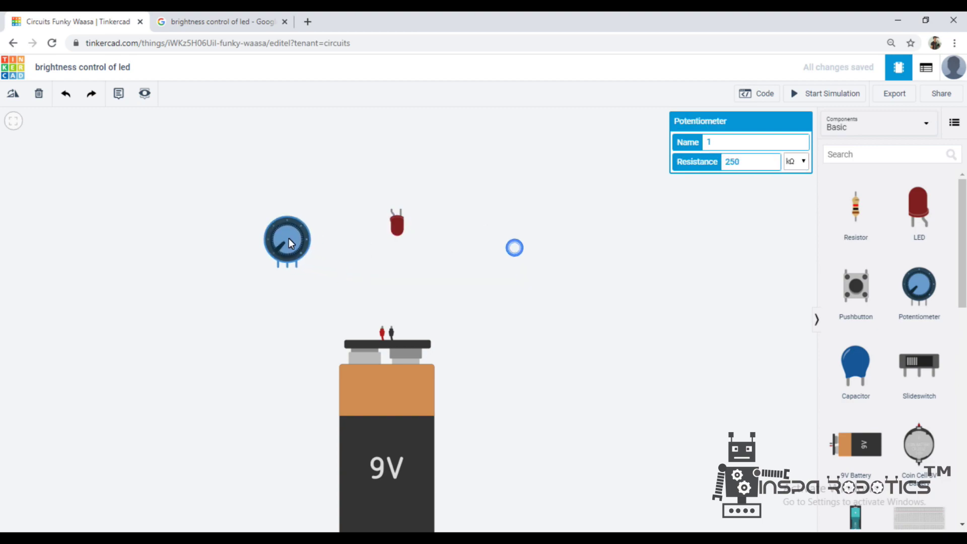
pyautogui.click(369, 267)
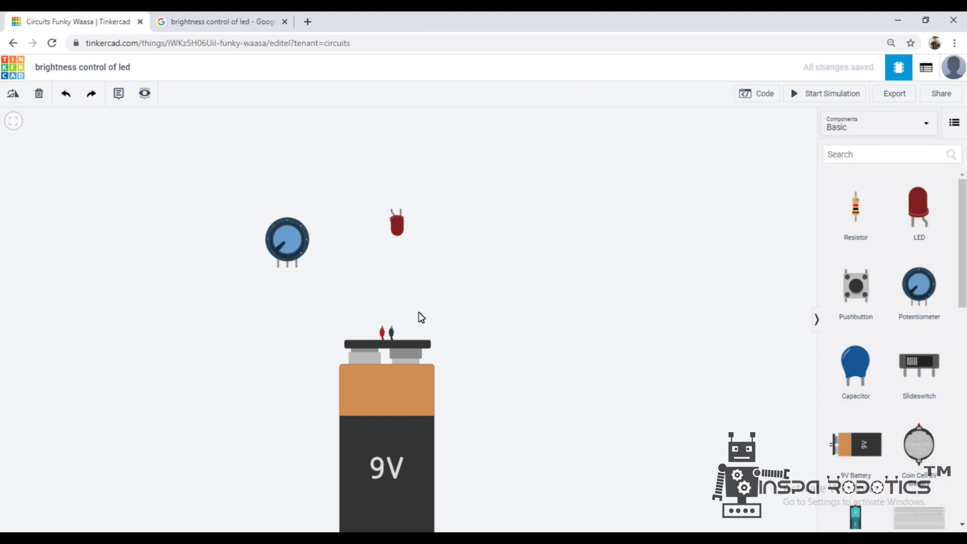
# Step: Wire the battery's positive terminal to the potentiometer's left terminal, aligning the bends so the wire runs straight down from the pin
pyautogui.click(383, 326)
pyautogui.click(273, 326)
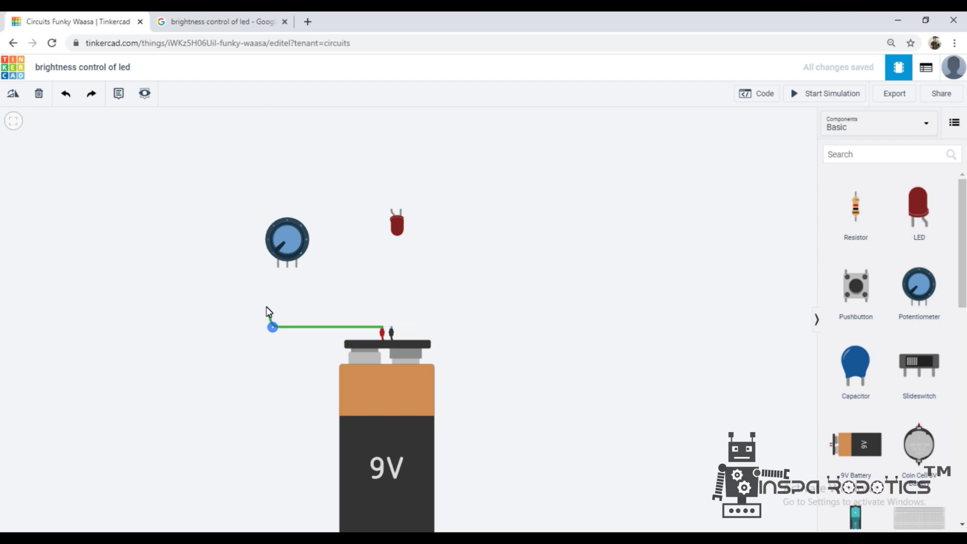
pyautogui.click(279, 271)
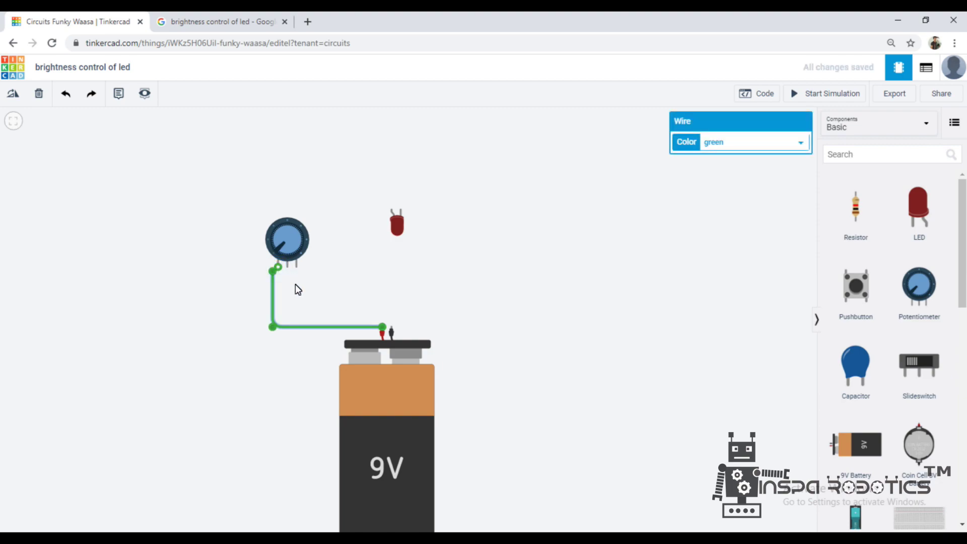
pyautogui.click(271, 306)
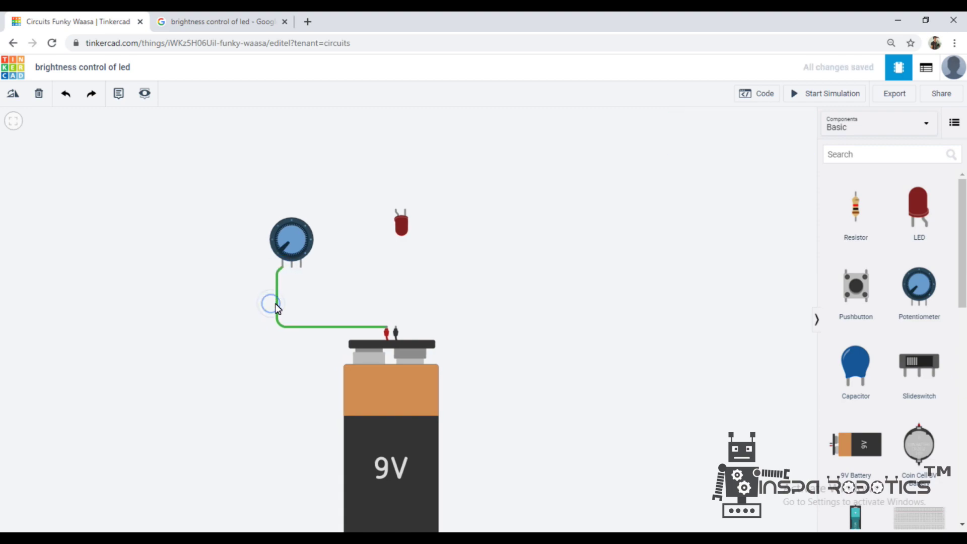
pyautogui.click(277, 273)
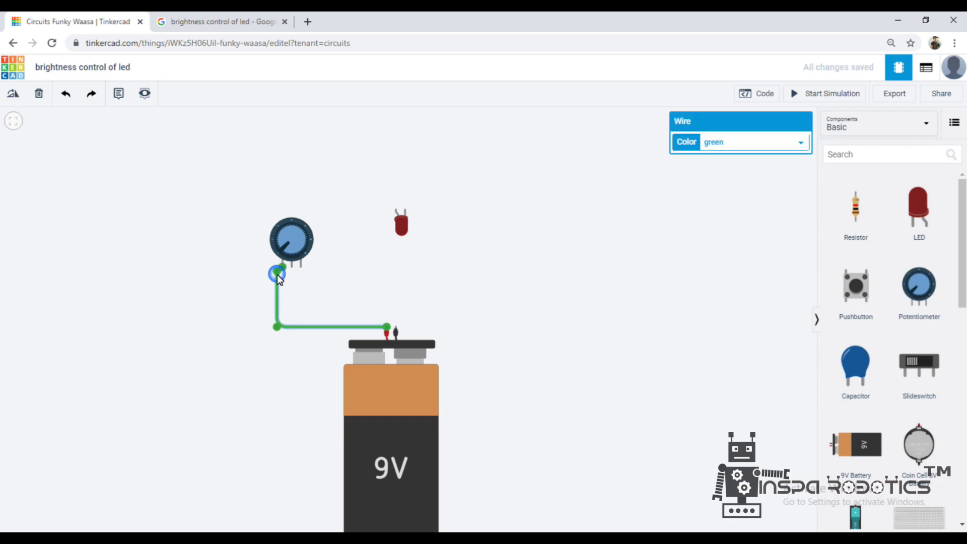
pyautogui.moveTo(276, 273); pyautogui.dragTo(283, 272)
pyautogui.moveTo(277, 326); pyautogui.dragTo(282, 326)
pyautogui.click(330, 309)
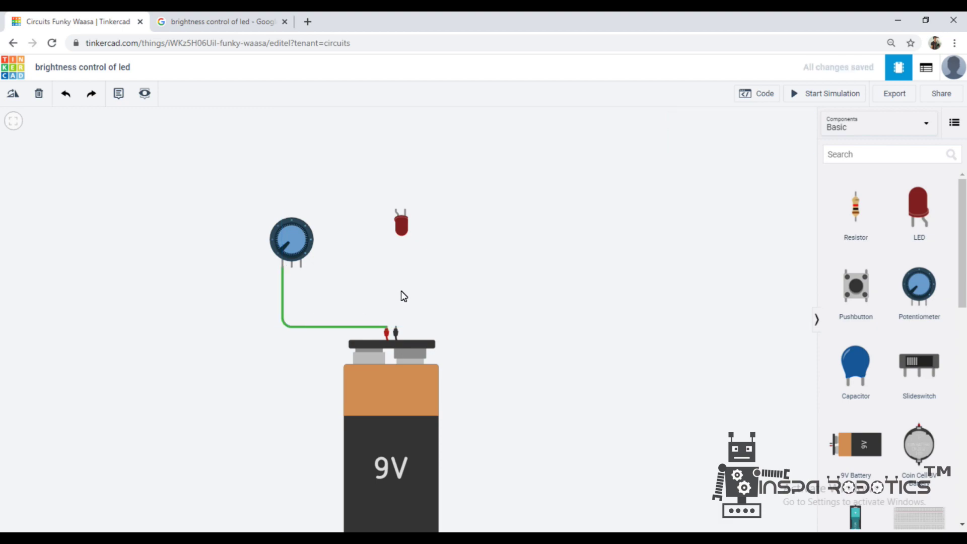
# Step: Wire the potentiometer's middle terminal to the LED's left lead, routing it up and over the LED with squared bends
pyautogui.click(291, 266)
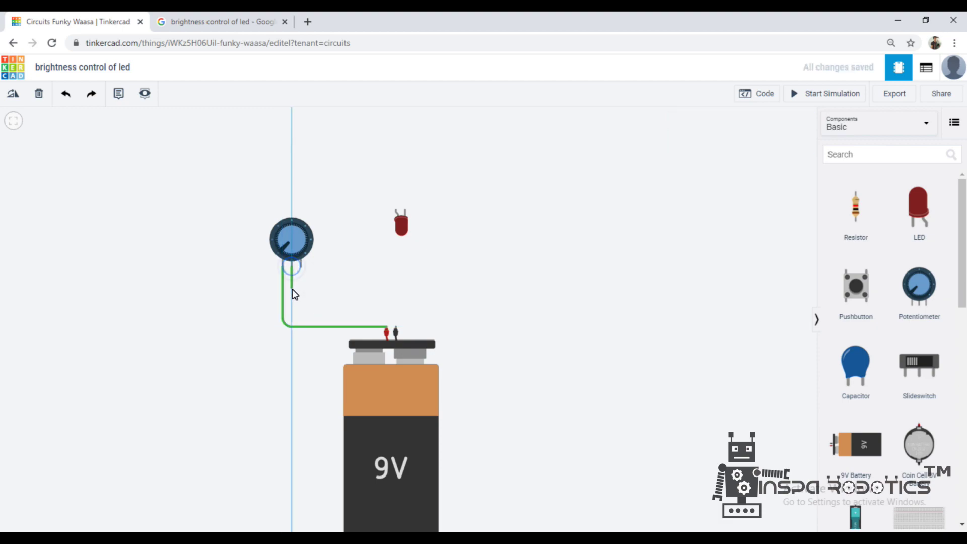
pyautogui.click(292, 289)
pyautogui.click(370, 290)
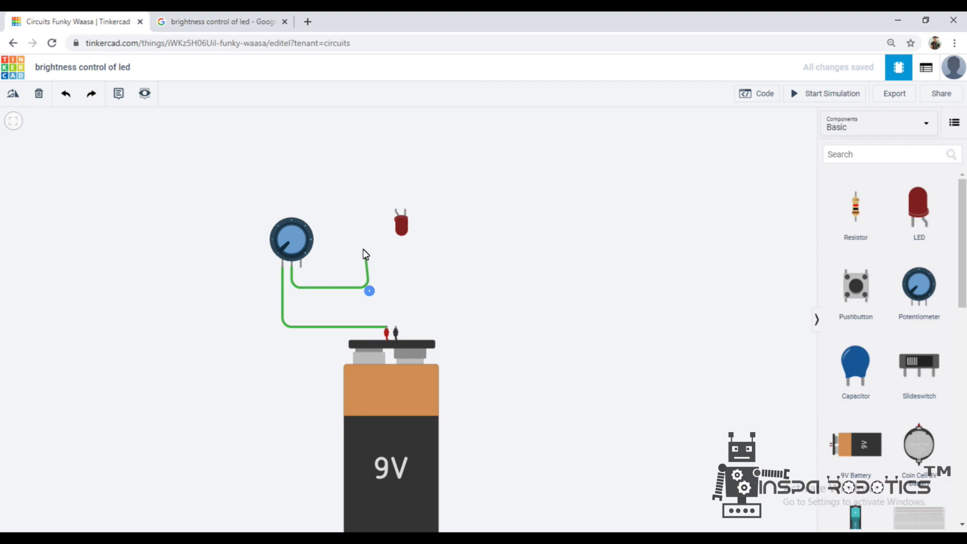
pyautogui.click(370, 194)
pyautogui.click(393, 193)
pyautogui.click(396, 211)
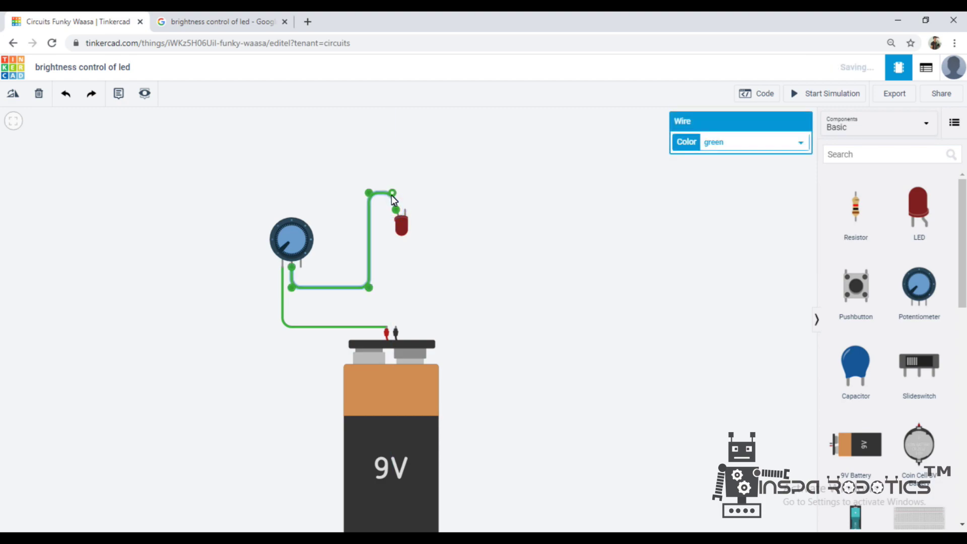
pyautogui.moveTo(391, 195); pyautogui.dragTo(394, 194)
pyautogui.click(455, 196)
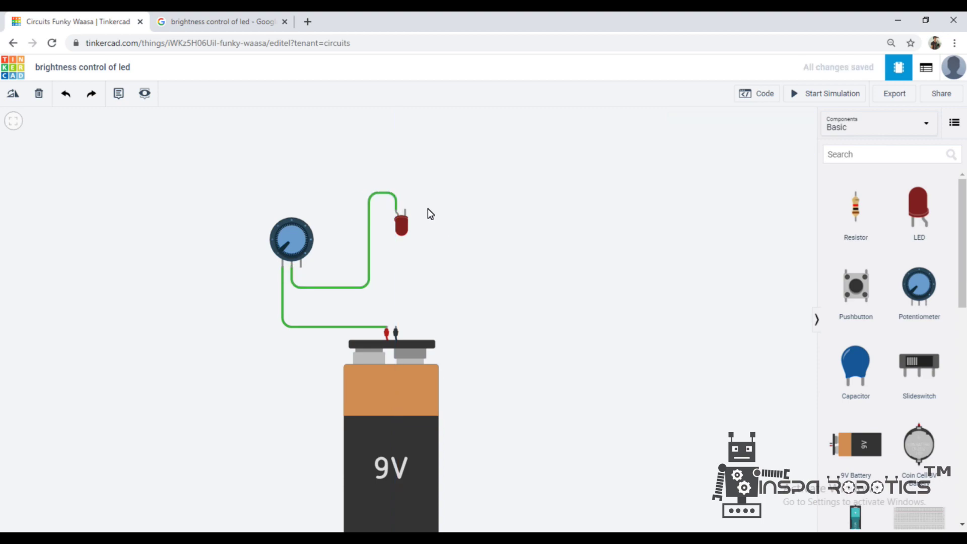
# Step: Wire the LED's right lead down to the battery's negative terminal, aligning the last bend directly above the terminal
pyautogui.moveTo(403, 197); pyautogui.dragTo(421, 195)
pyautogui.click(419, 313)
pyautogui.click(394, 314)
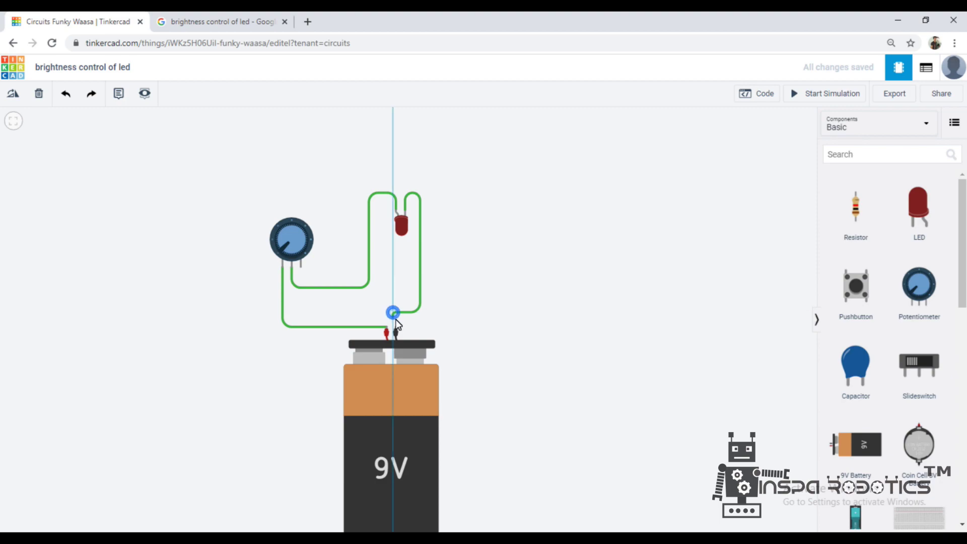
pyautogui.click(396, 331)
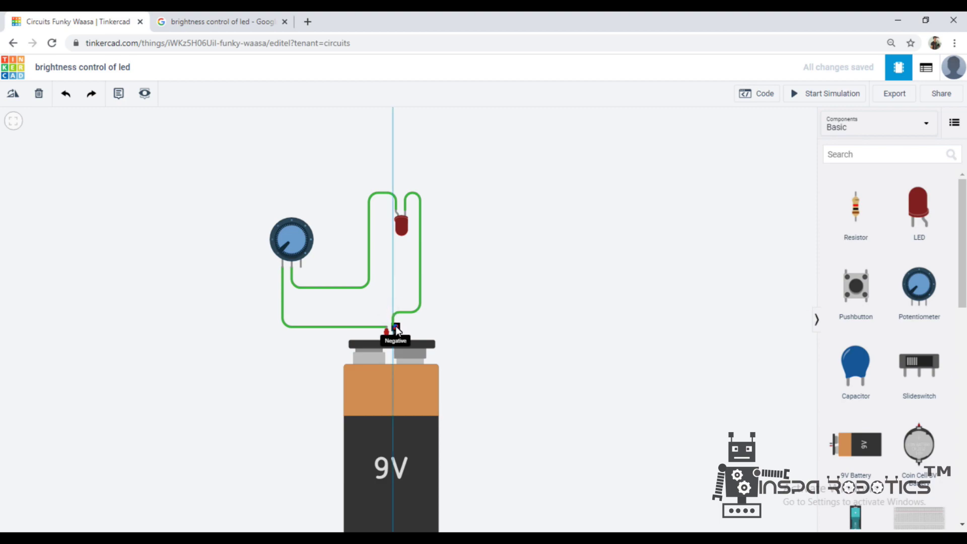
pyautogui.click(456, 327)
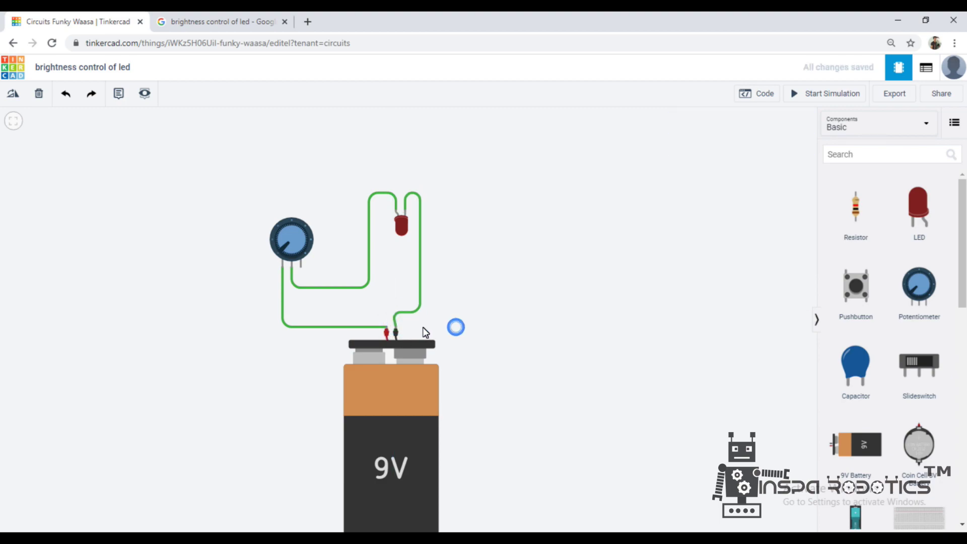
pyautogui.click(397, 313)
pyautogui.moveTo(391, 313); pyautogui.dragTo(394, 313)
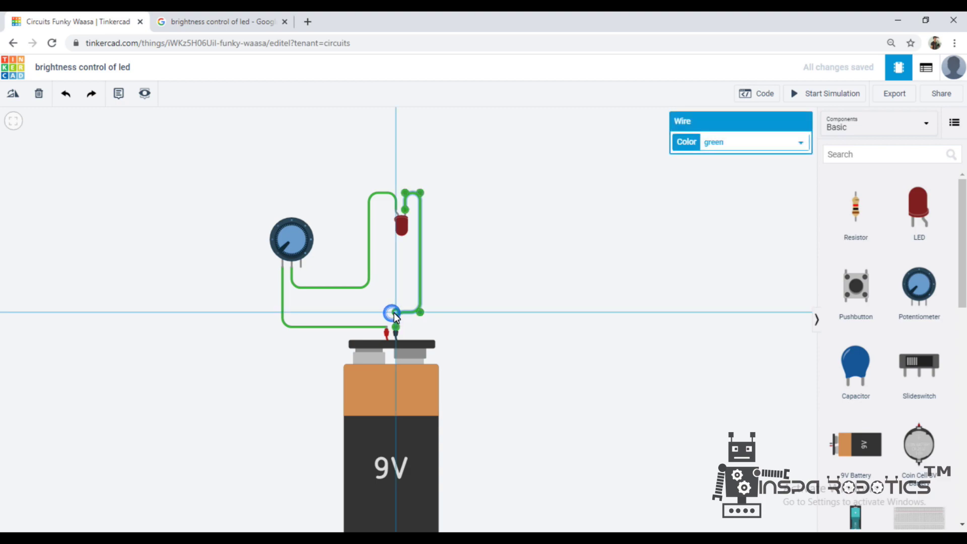
pyautogui.click(462, 328)
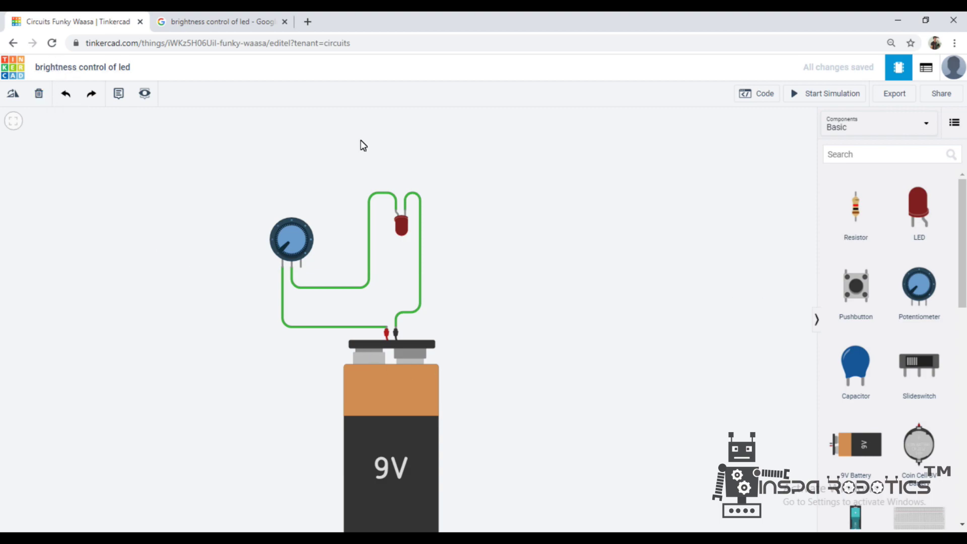
# Step: Simulate the circuit, turn the potentiometer knob to test its effect on the LED, and stop the simulation
pyautogui.click(828, 95)
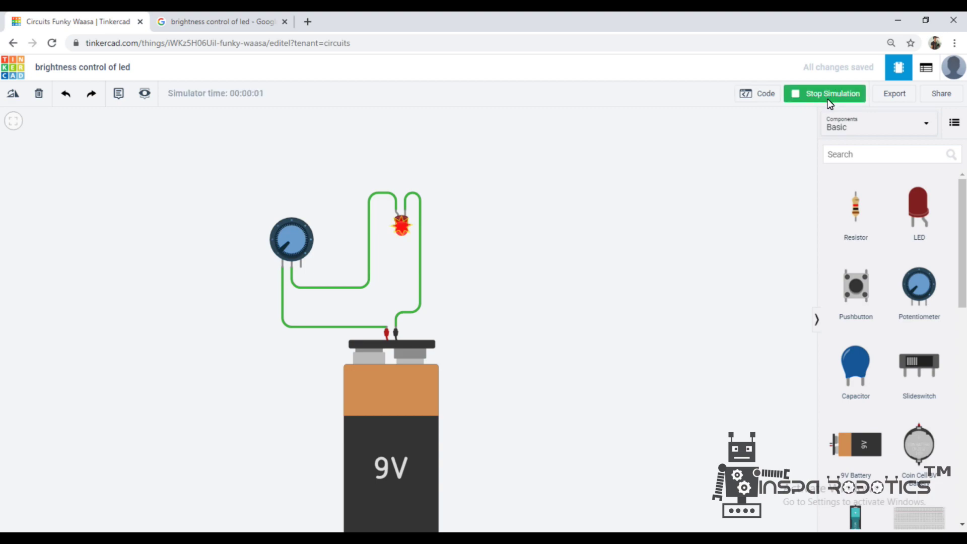
pyautogui.click(280, 250)
pyautogui.moveTo(286, 247)
pyautogui.mouseDown()
pyautogui.moveTo(286, 235)
pyautogui.moveTo(300, 237)
pyautogui.mouseUp()
pyautogui.moveTo(276, 247); pyautogui.dragTo(283, 264)
pyautogui.click(832, 94)
# Step: Search the components for "multi" and place a multimeter above and to the left of the potentiometer
pyautogui.click(907, 155)
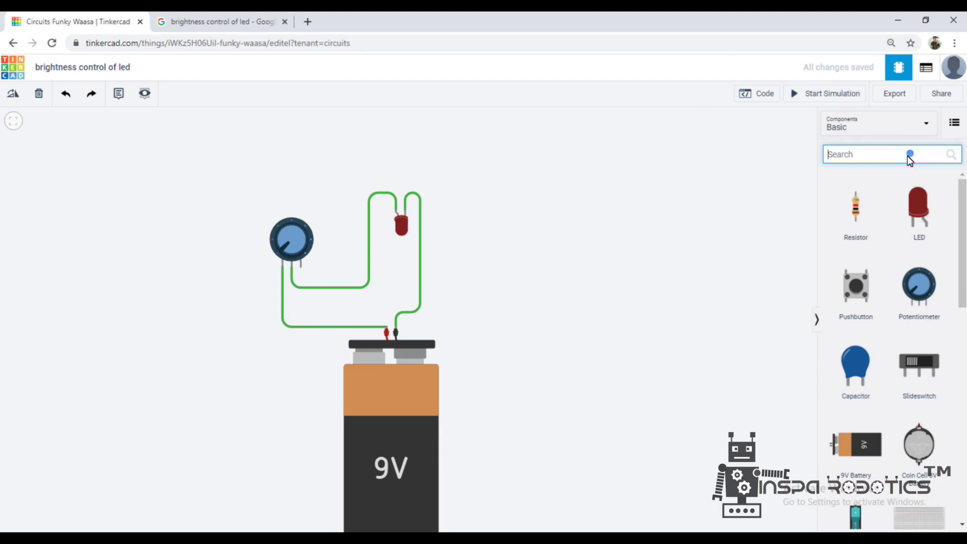
pyautogui.write('multi')
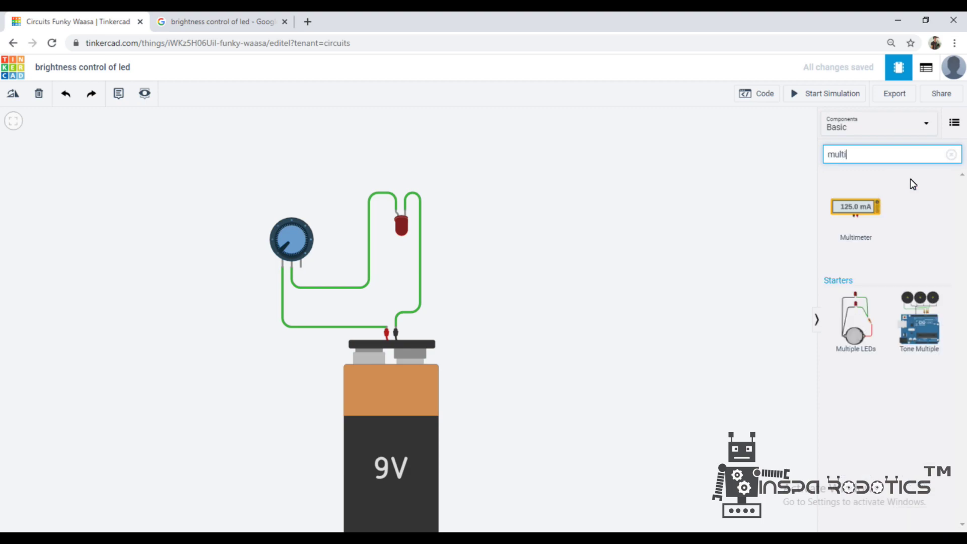
pyautogui.moveTo(867, 200); pyautogui.dragTo(150, 213)
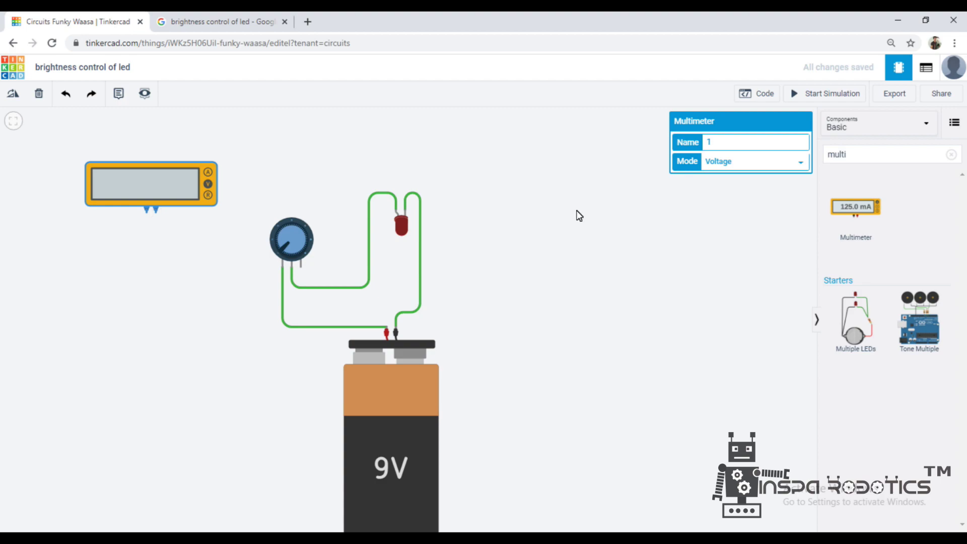
# Step: Set the multimeter's mode to Resistance
pyautogui.click(646, 182)
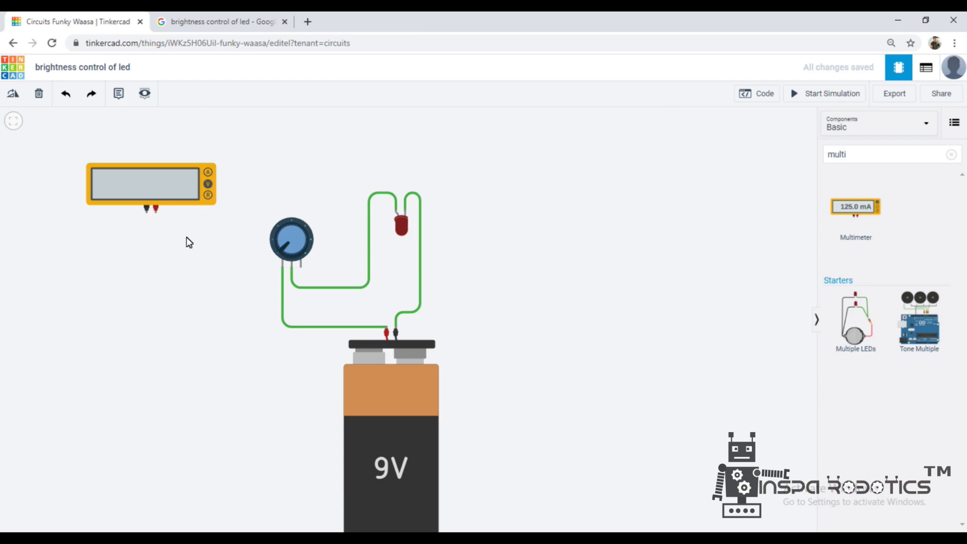
pyautogui.click(130, 193)
pyautogui.click(719, 162)
pyautogui.click(732, 195)
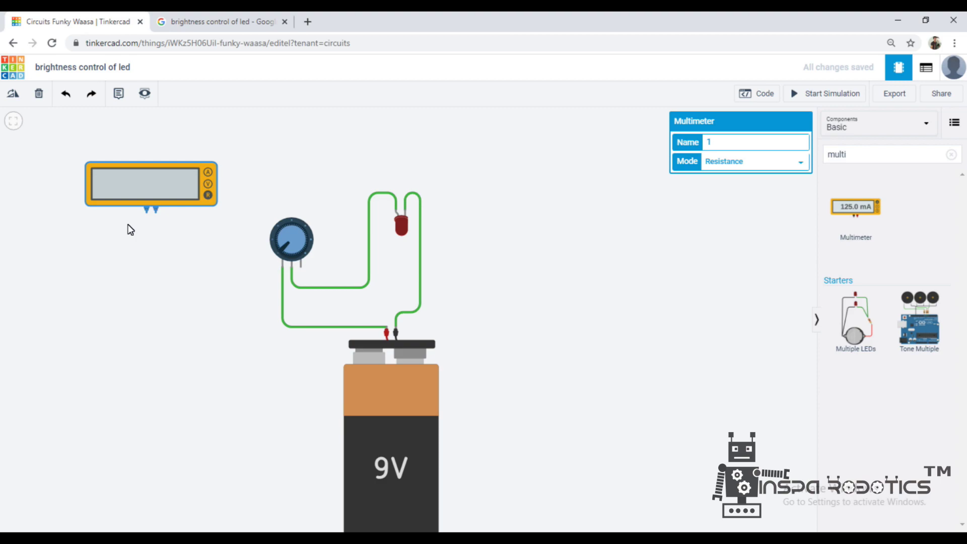
# Step: Wire the multimeter's black probe to the potentiometer's left terminal, routing it down, across below the potentiometer and up to the terminal
pyautogui.click(147, 212)
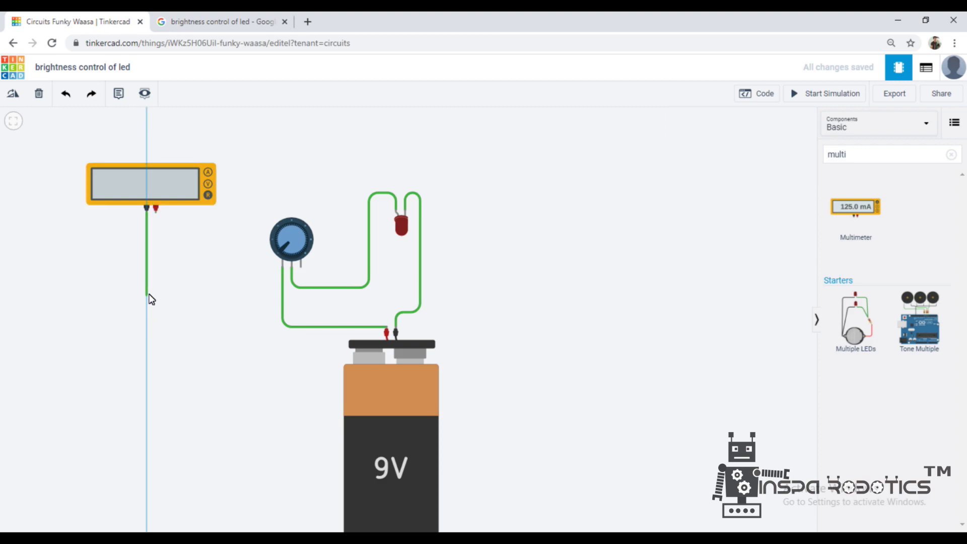
pyautogui.click(147, 293)
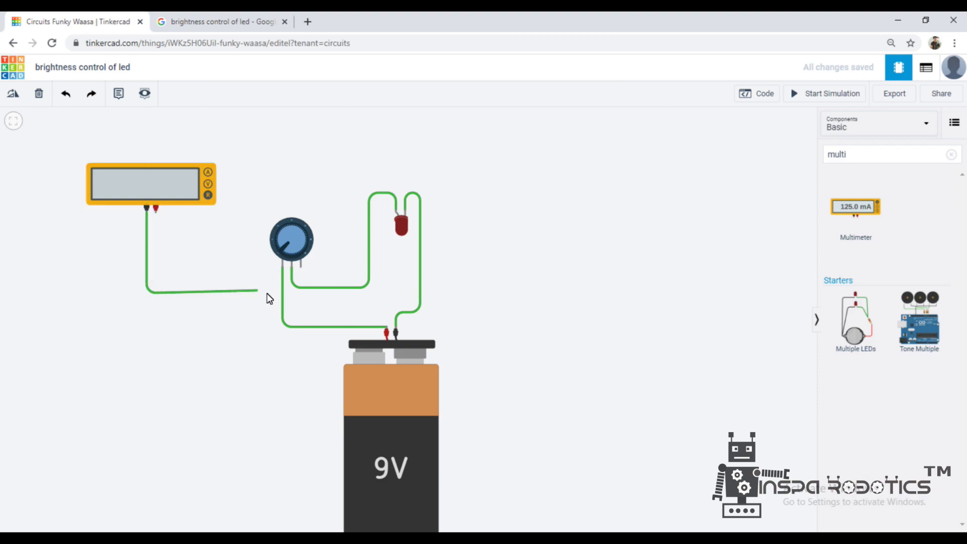
pyautogui.click(282, 294)
pyautogui.click(282, 264)
pyautogui.click(311, 299)
# Step: Wire the multimeter's red probe to the potentiometer's middle terminal, running it parallel to and just inside the black probe's wire
pyautogui.click(156, 213)
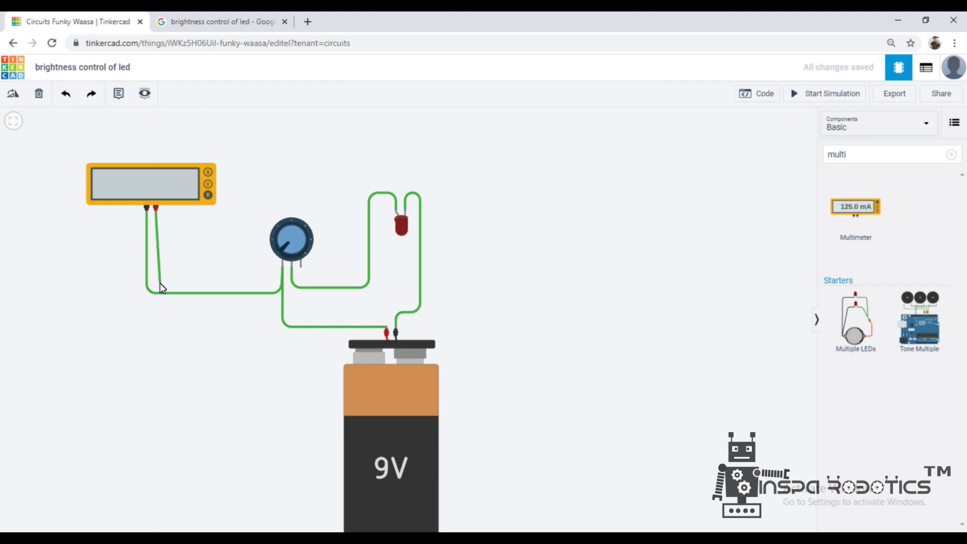
pyautogui.click(155, 281)
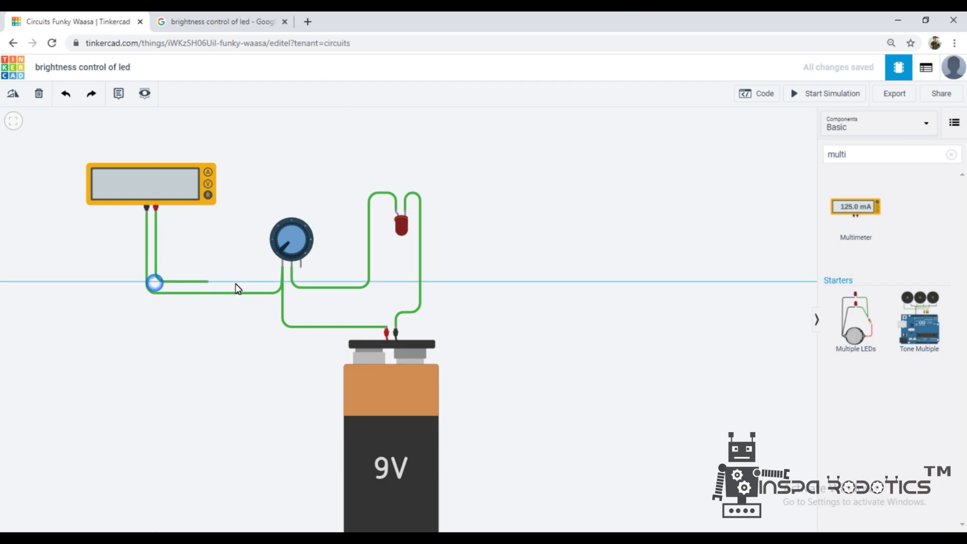
pyautogui.click(289, 282)
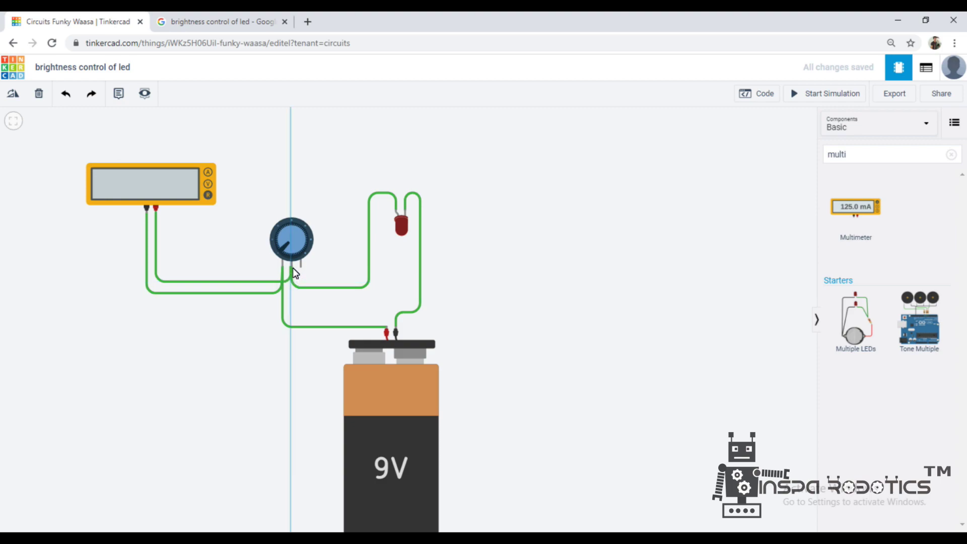
pyautogui.click(292, 264)
pyautogui.click(473, 304)
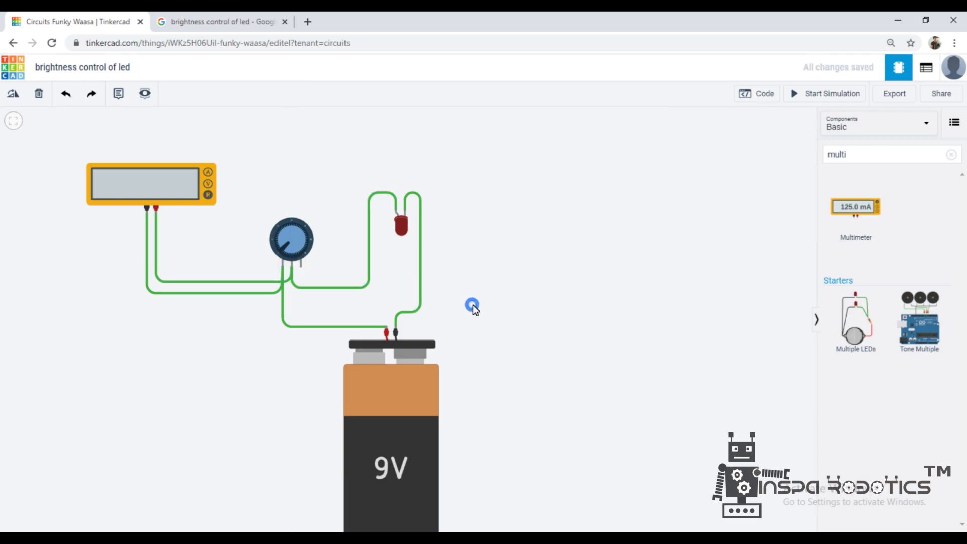
# Step: Simulate the circuit, turn the potentiometer knob back and forth to check the multimeter reading, and stop the simulation
pyautogui.click(831, 94)
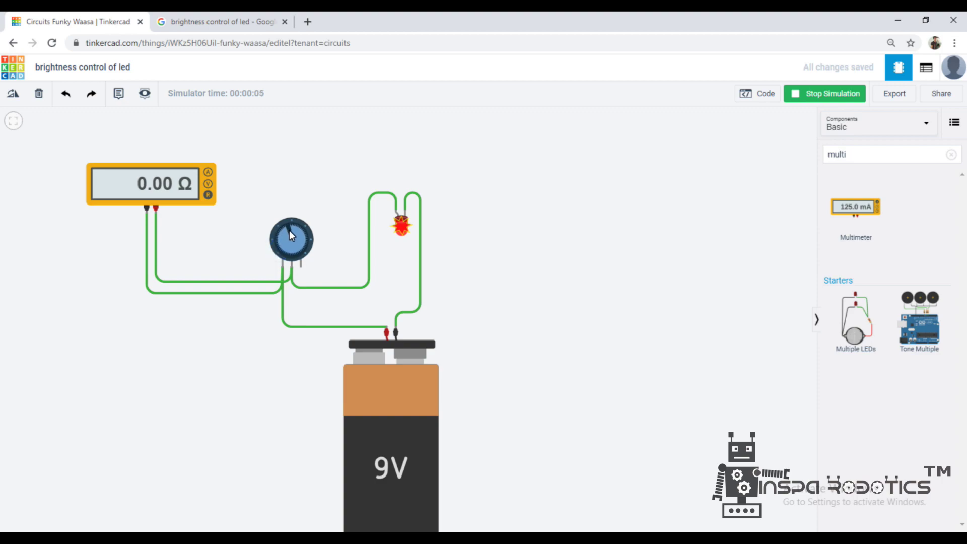
pyautogui.moveTo(290, 234); pyautogui.dragTo(302, 255)
pyautogui.moveTo(301, 246); pyautogui.dragTo(283, 258)
pyautogui.moveTo(294, 224); pyautogui.dragTo(328, 278)
pyautogui.moveTo(317, 231); pyautogui.dragTo(262, 214)
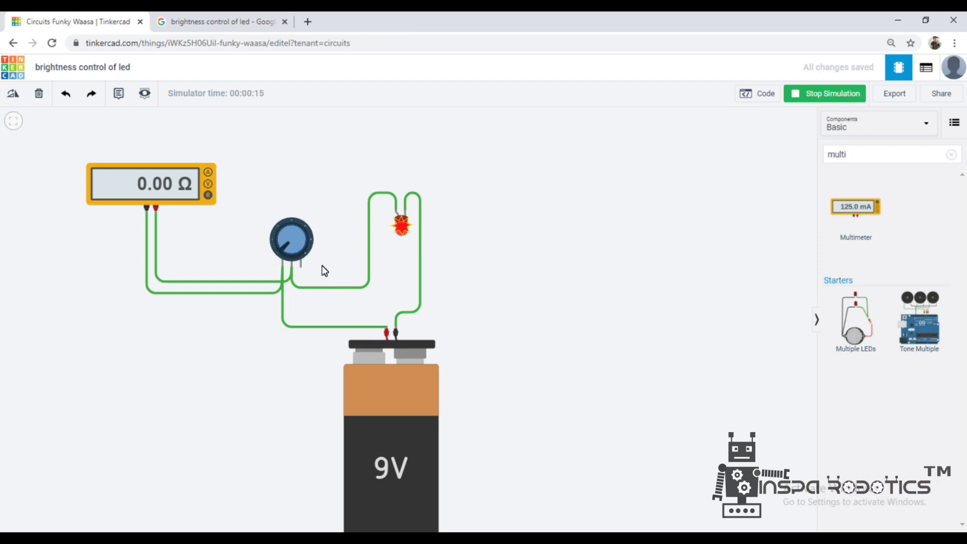
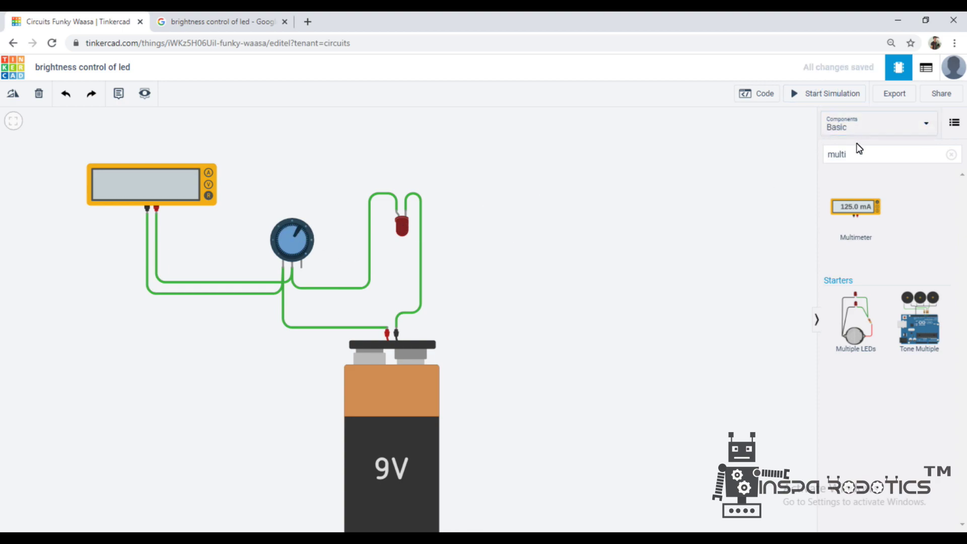
# Step: Delete the wire between the multimeter's red probe and the potentiometer's middle terminal, and test the circuit again in simulation
pyautogui.click(838, 94)
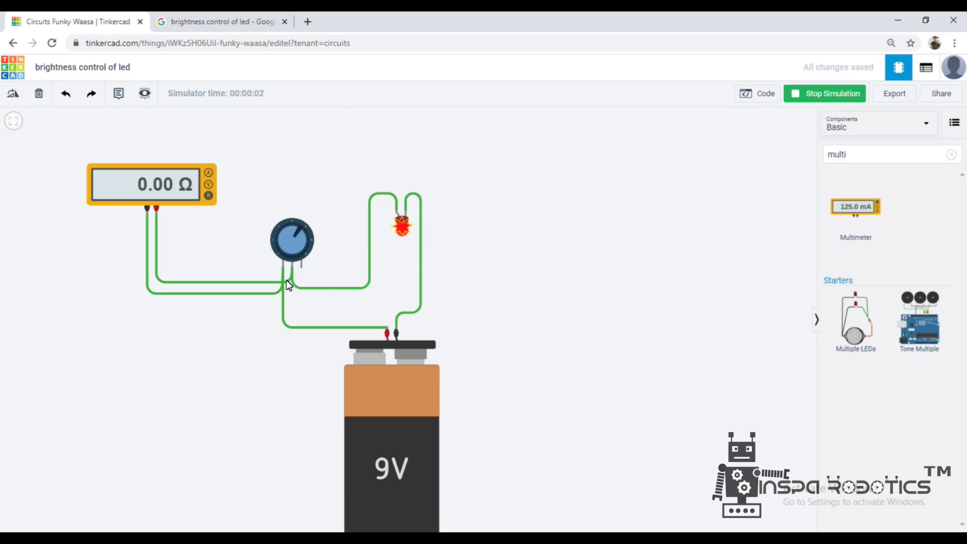
pyautogui.click(253, 282)
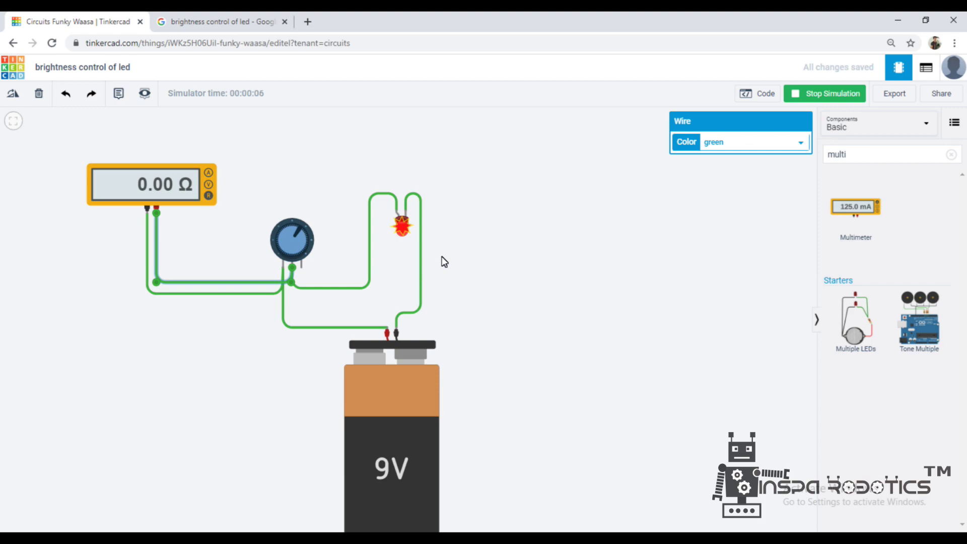
pyautogui.press('Delete')
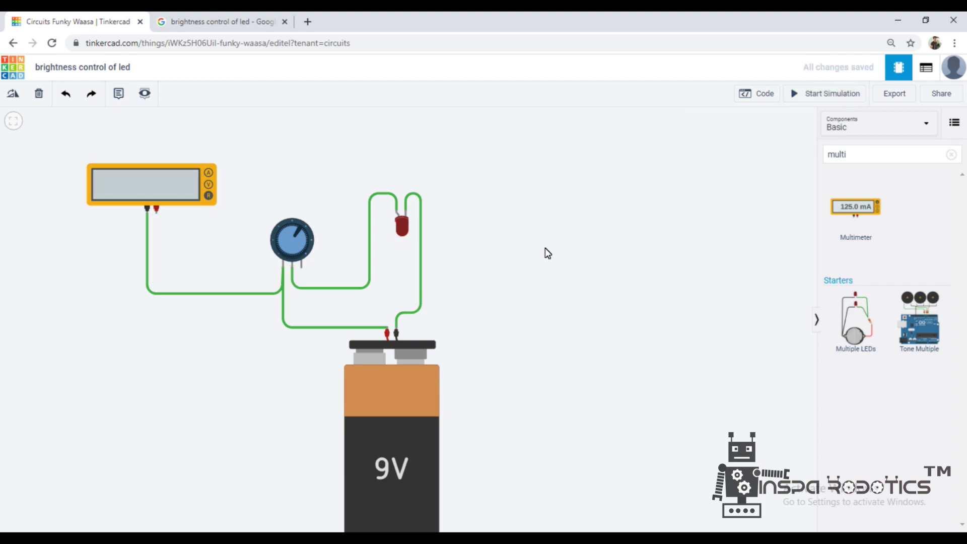
pyautogui.click(830, 94)
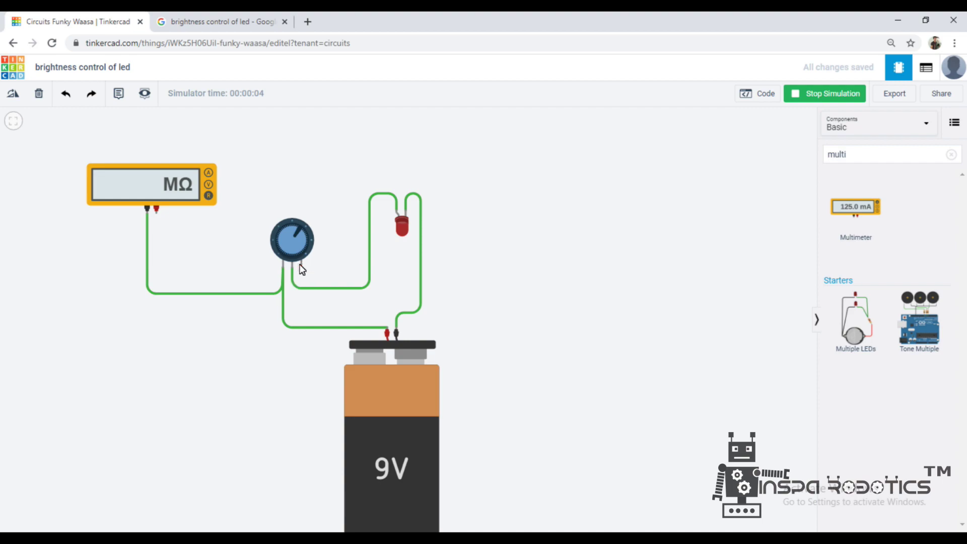
pyautogui.click(157, 214)
pyautogui.click(823, 93)
# Step: Show all components without a search filter and place a second potentiometer below the multimeter's left end
pyautogui.click(863, 157)
pyautogui.click(864, 132)
pyautogui.click(869, 170)
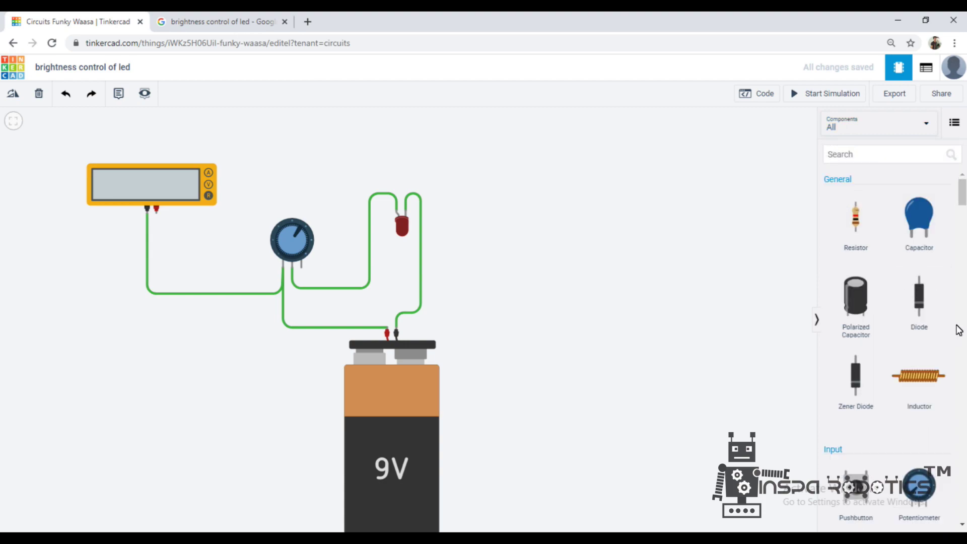
pyautogui.scroll(-3, 959, 330)
pyautogui.moveTo(938, 385); pyautogui.dragTo(59, 276)
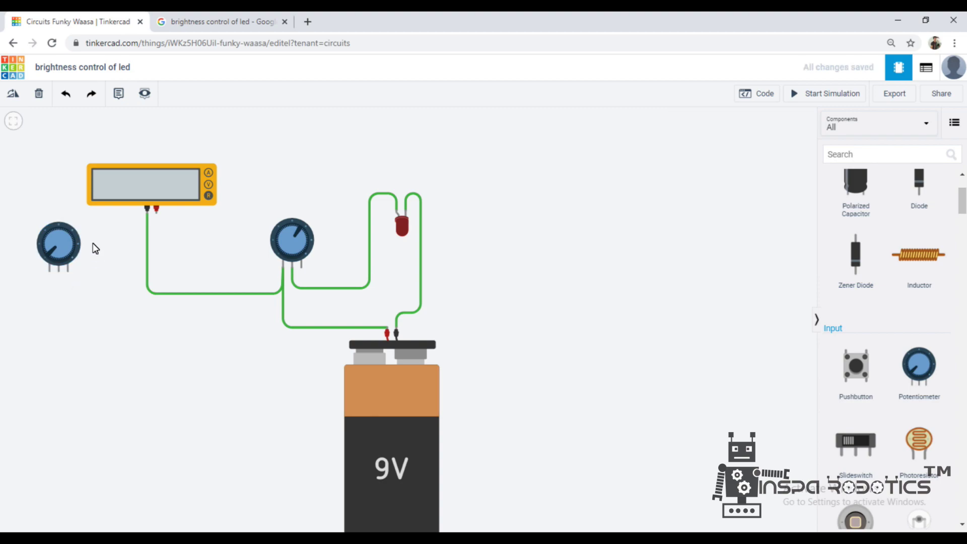
# Step: Delete the wire from the multimeter to the original potentiometer, and wire the second potentiometer's left terminal to the red probe
pyautogui.click(168, 293)
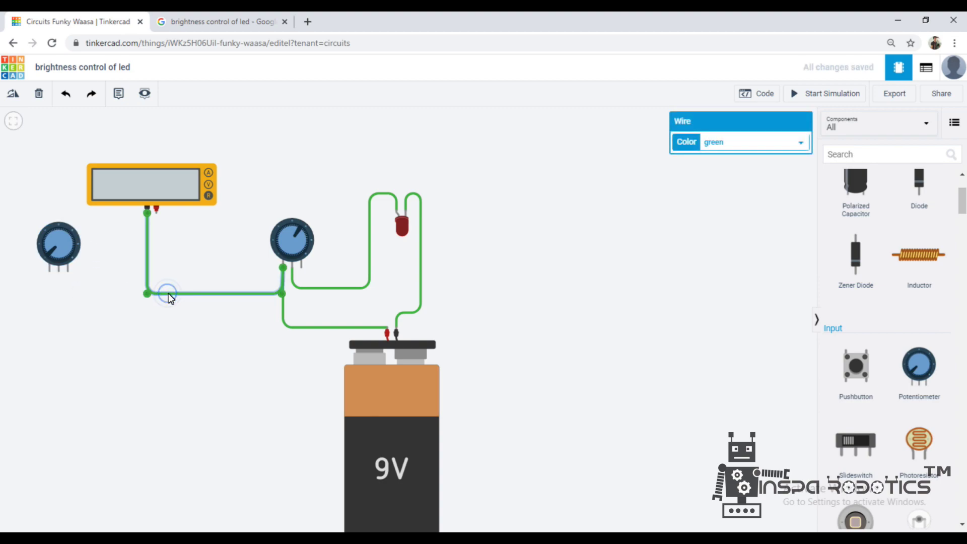
pyautogui.press('Delete')
pyautogui.click(50, 272)
pyautogui.click(47, 302)
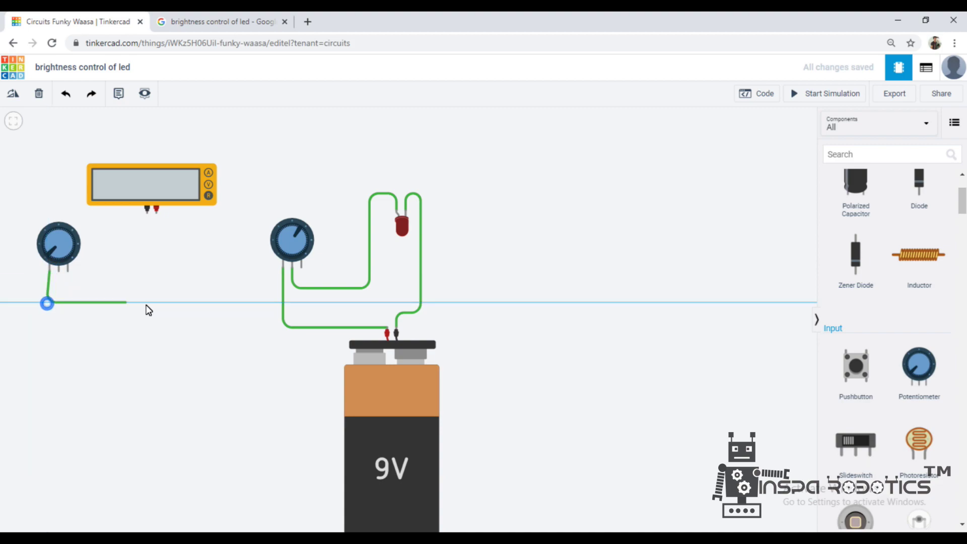
pyautogui.click(160, 305)
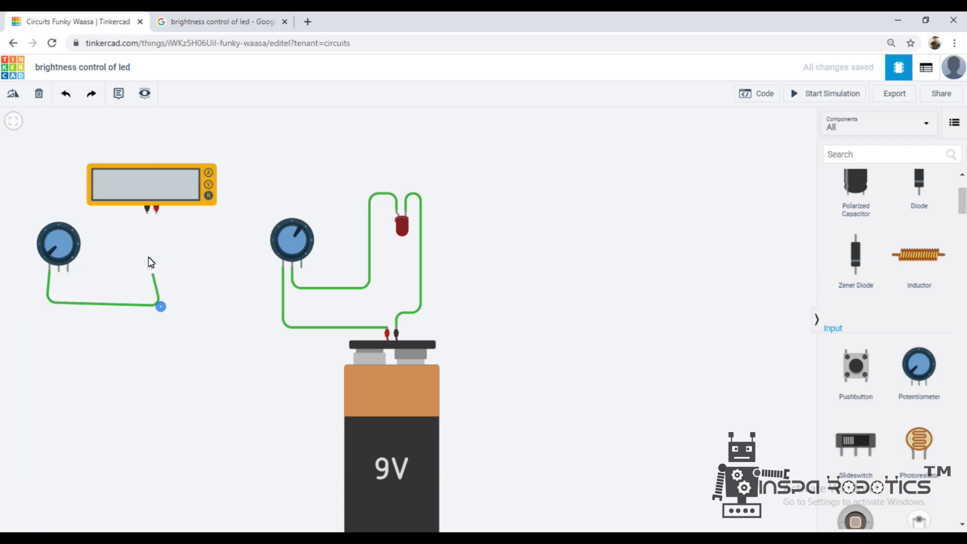
pyautogui.click(158, 213)
pyautogui.click(207, 275)
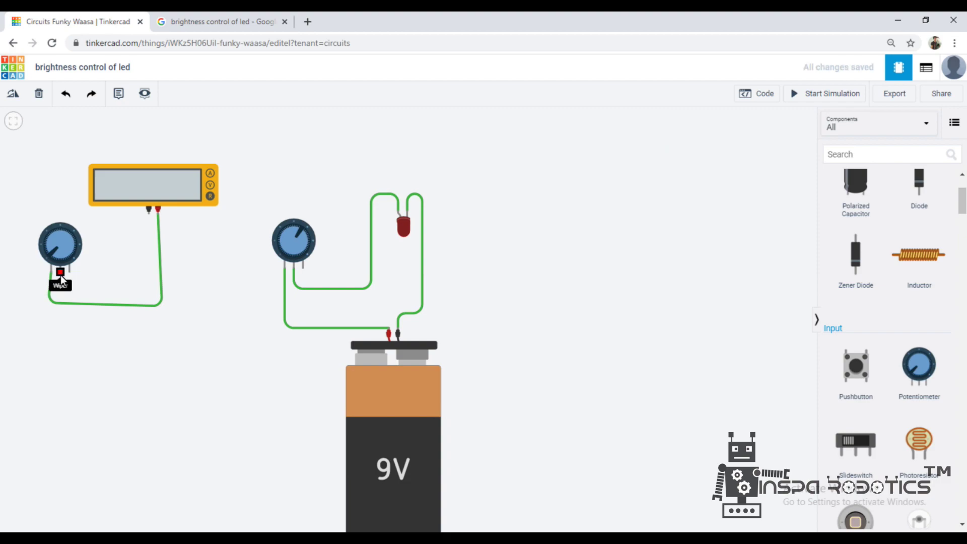
# Step: Wire the second potentiometer's wiper to the multimeter's black probe, routing it inside the existing wire
pyautogui.click(59, 291)
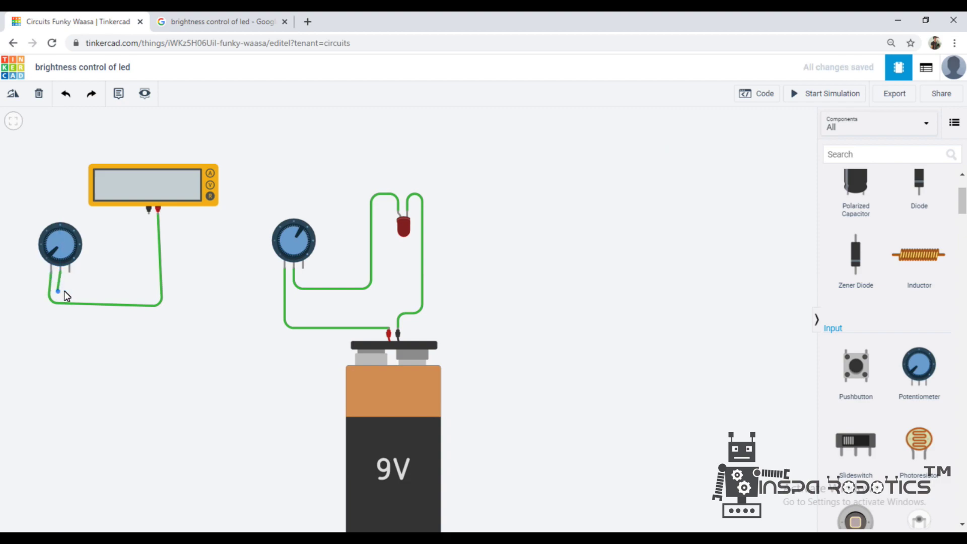
pyautogui.click(136, 294)
pyautogui.click(149, 215)
pyautogui.click(694, 217)
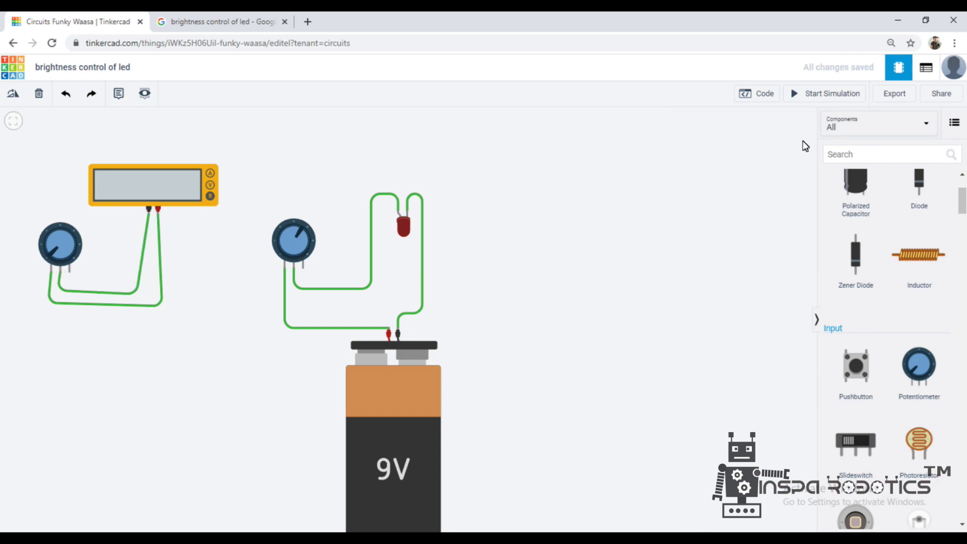
# Step: Simulate the circuit, turn the second potentiometer's knob fully clockwise to measure its resistance, and stop the simulation
pyautogui.click(827, 98)
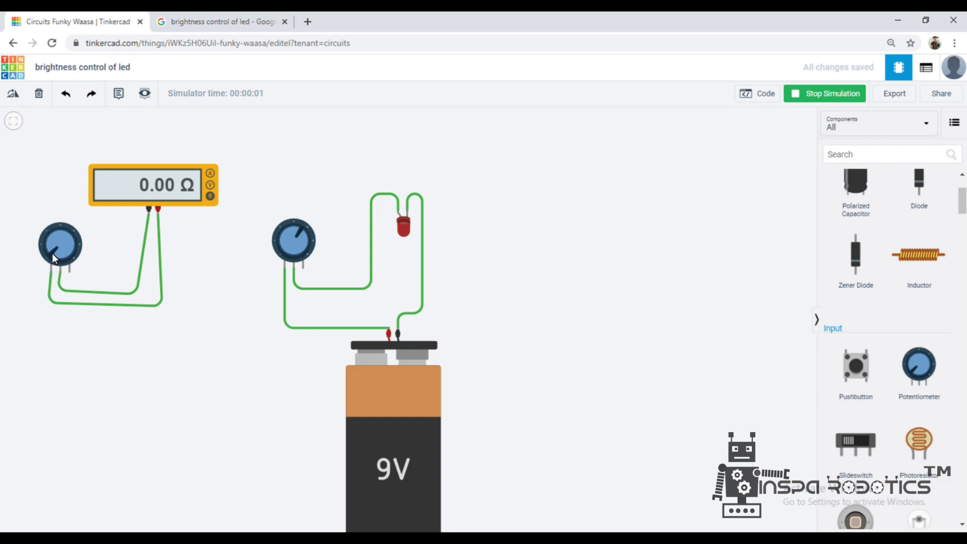
pyautogui.moveTo(50, 253); pyautogui.dragTo(86, 276)
pyautogui.click(808, 95)
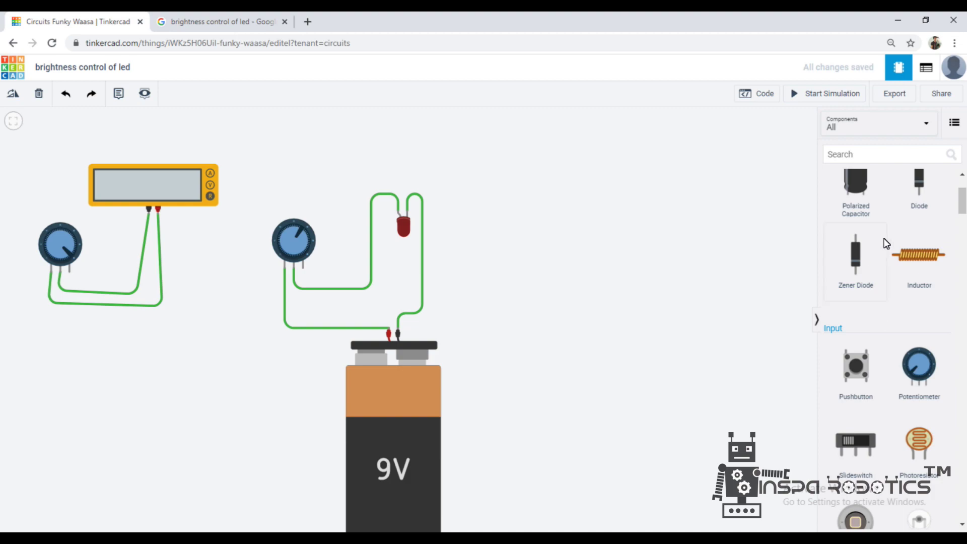
# Step: Place a resistor below and to the left of the original potentiometer
pyautogui.moveTo(959, 204); pyautogui.dragTo(959, 186)
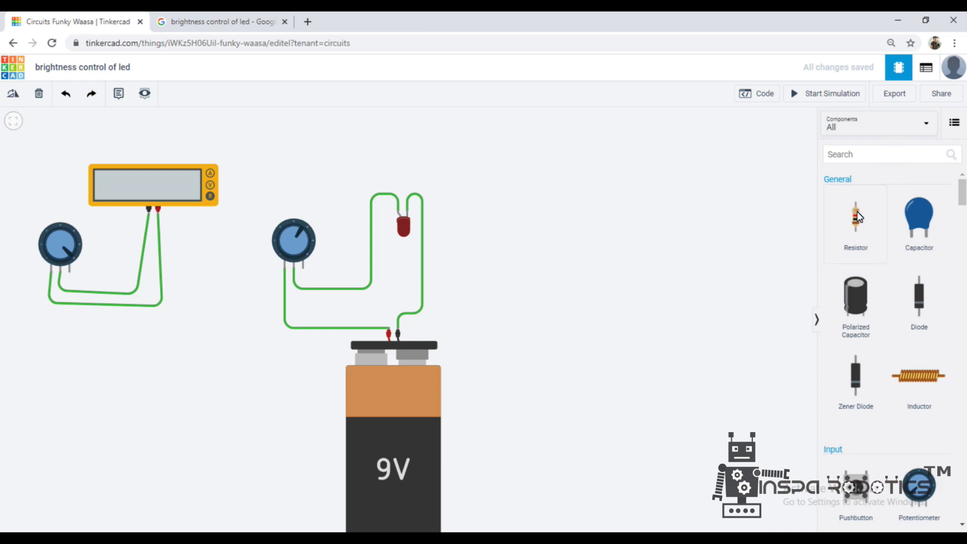
pyautogui.moveTo(856, 216); pyautogui.dragTo(240, 323)
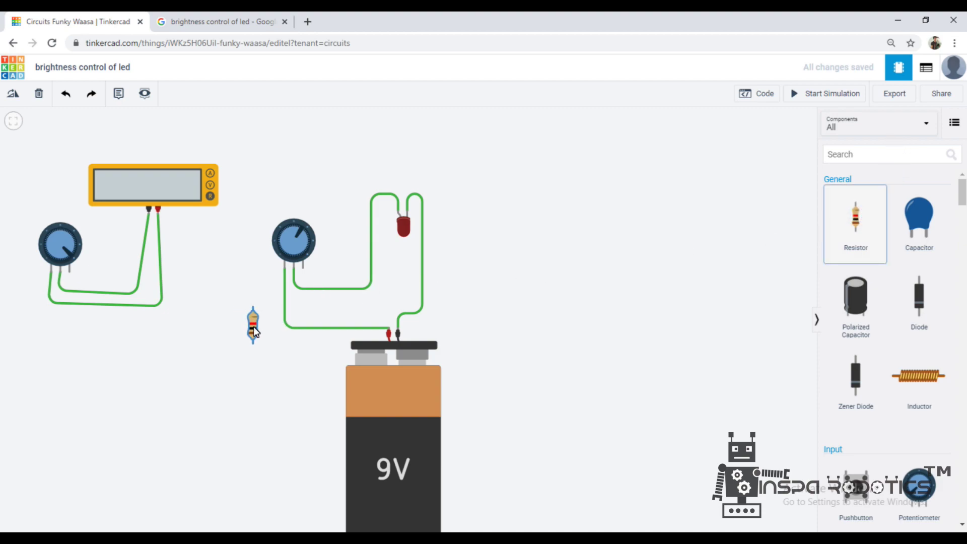
pyautogui.click(332, 312)
# Step: Replace the wire between the battery's positive terminal and the potentiometer with one from the positive terminal to the resistor's lower lead
pyautogui.click(292, 327)
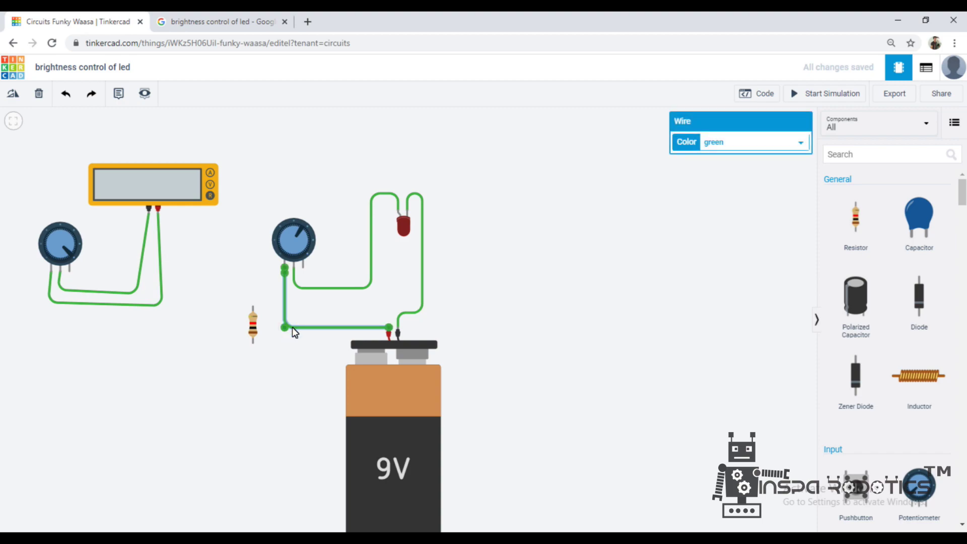
pyautogui.press('Delete')
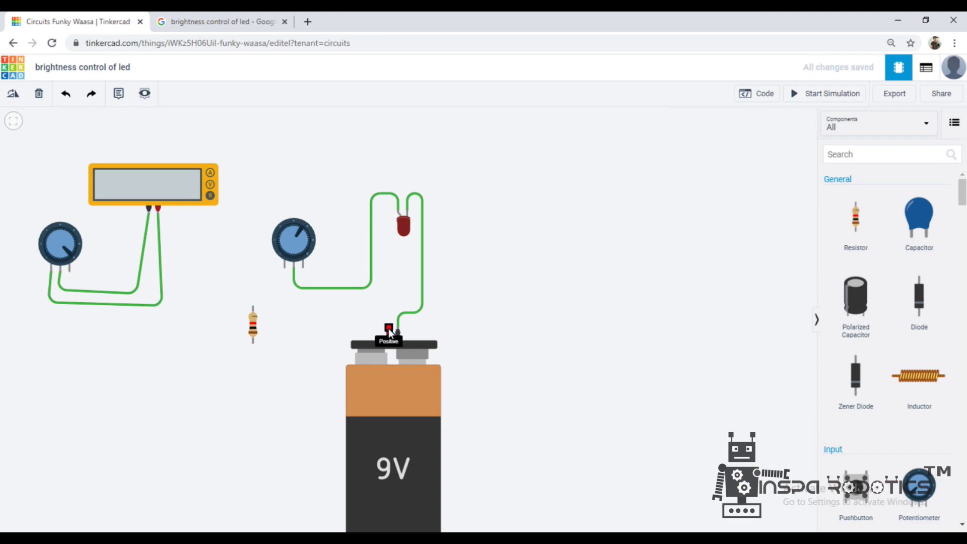
pyautogui.click(308, 329)
pyautogui.click(305, 350)
pyautogui.click(254, 351)
pyautogui.click(253, 342)
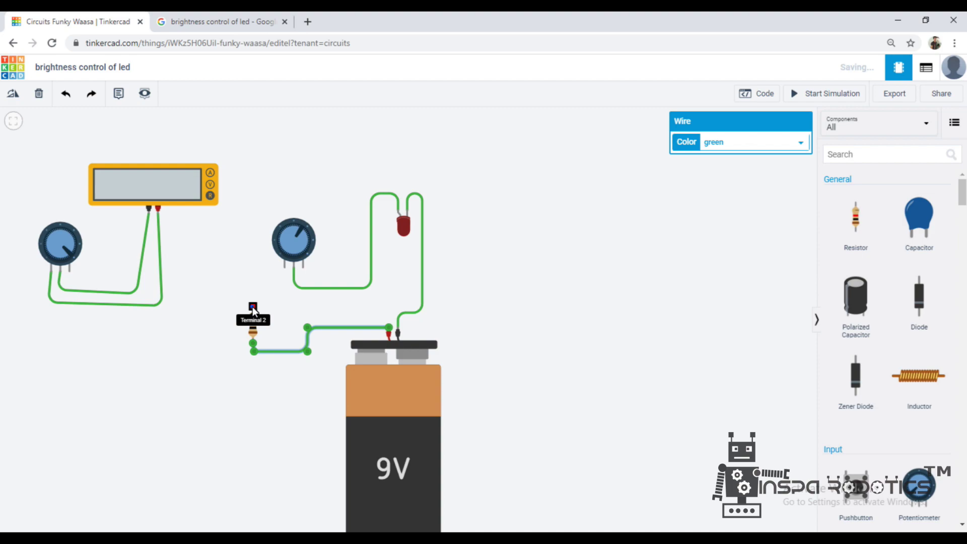
# Step: Wire the resistor's upper lead to the original potentiometer's left terminal with a squared bend
pyautogui.click(253, 306)
pyautogui.click(253, 272)
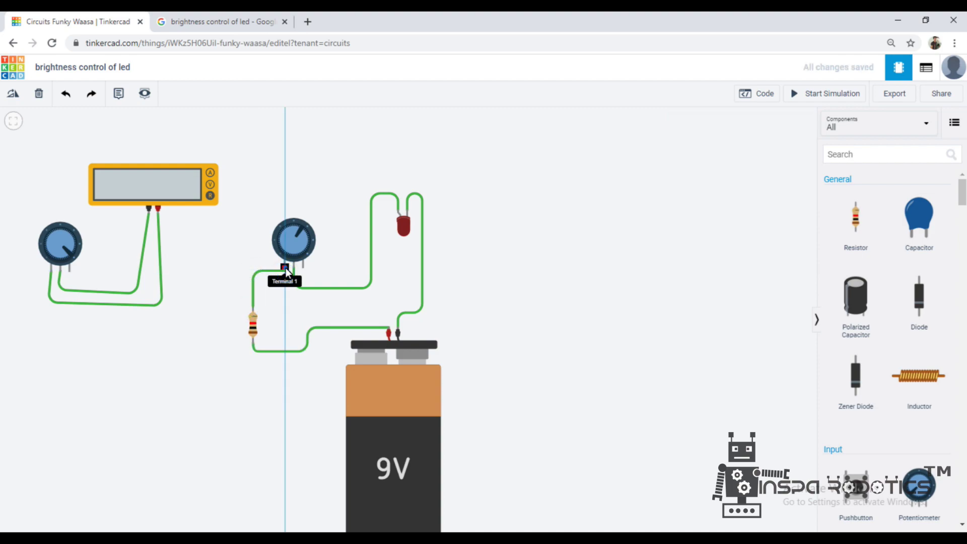
pyautogui.click(286, 269)
pyautogui.click(522, 291)
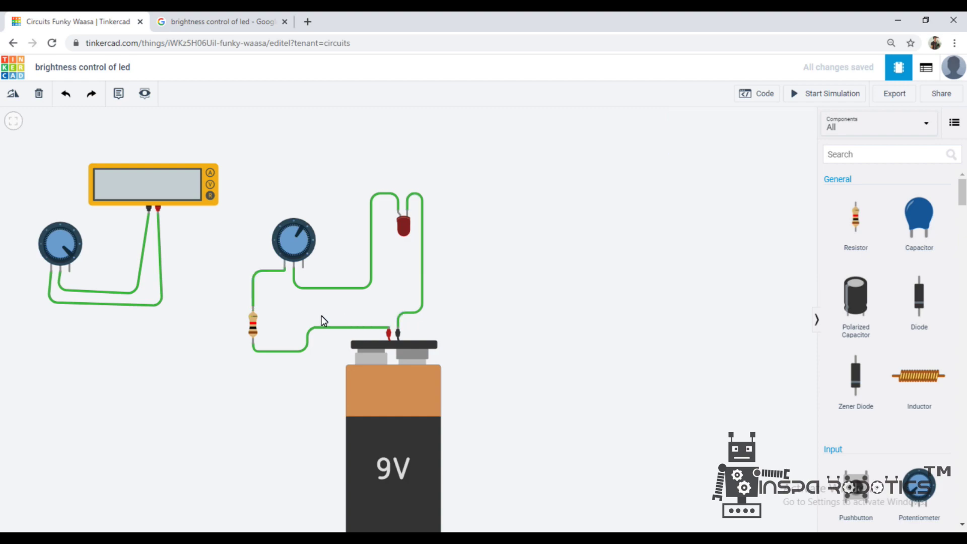
# Step: Switch the series resistor's resistance unit to Ω and edit its value
pyautogui.click(255, 327)
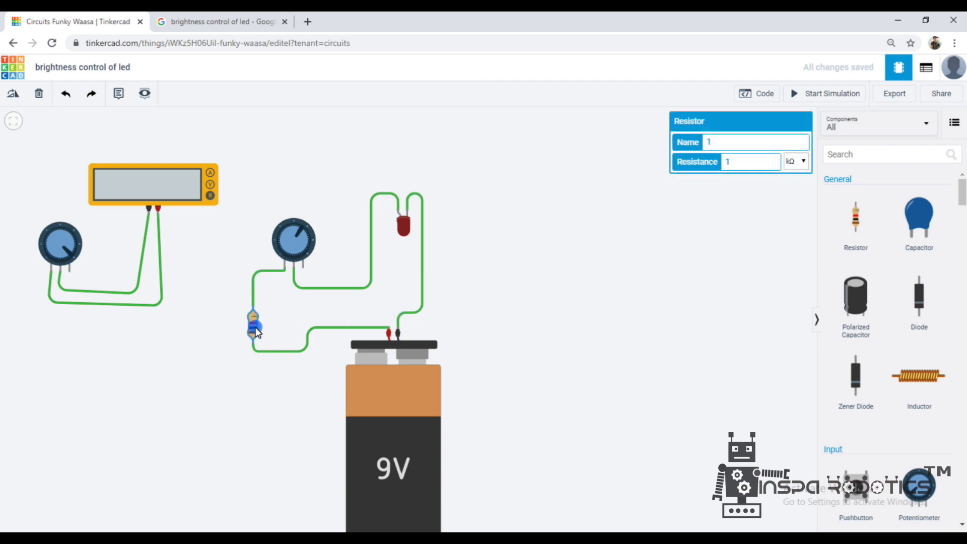
pyautogui.click(792, 167)
pyautogui.click(795, 216)
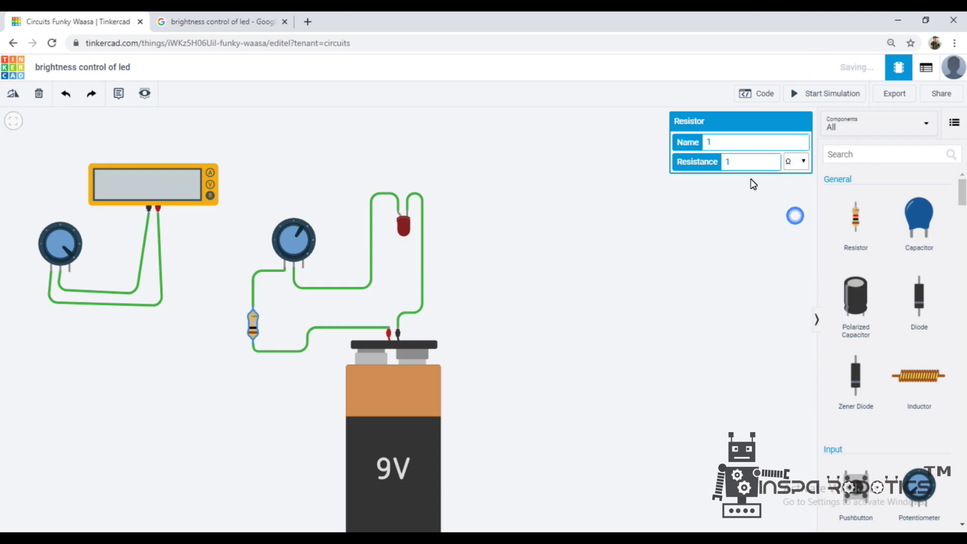
pyautogui.click(754, 162)
pyautogui.press('BackSpace')
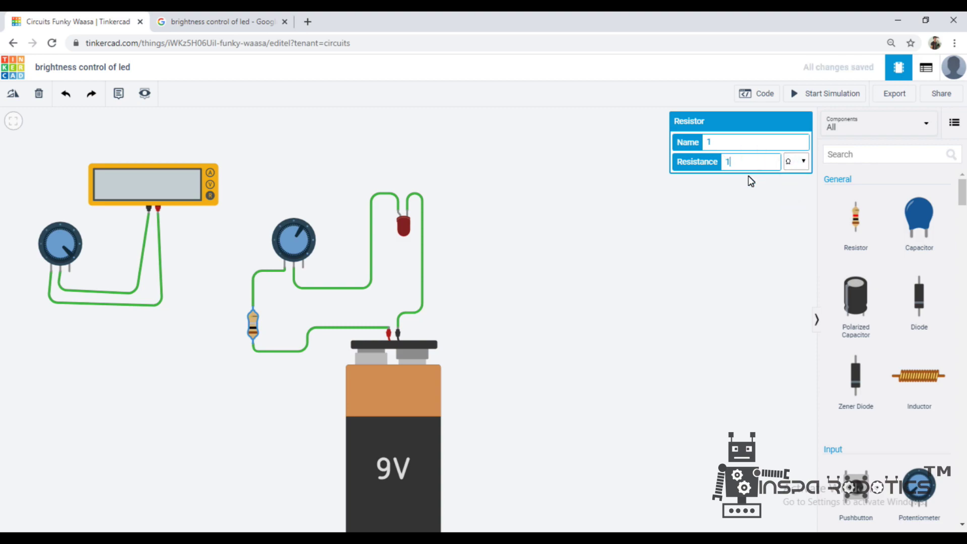
pyautogui.click(747, 206)
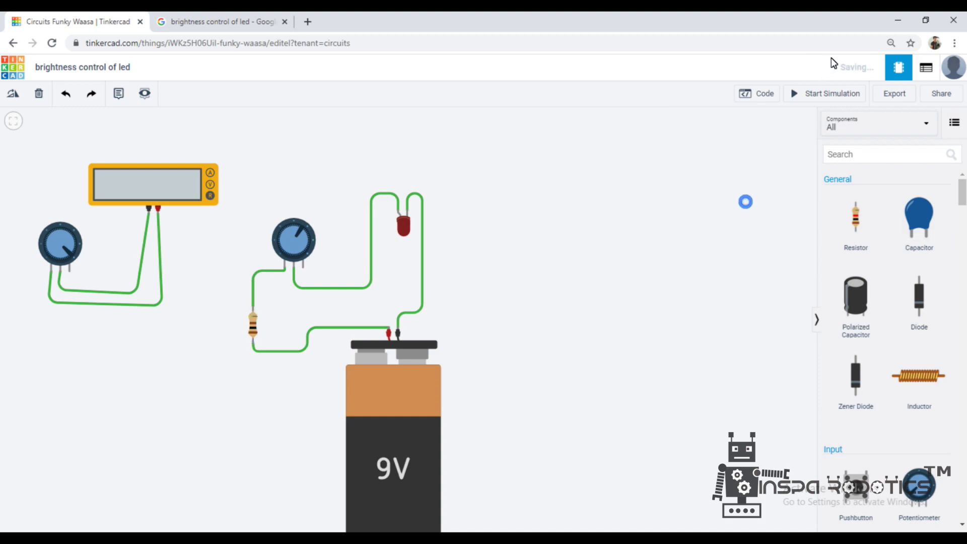
# Step: Simulate the circuit with the potentiometer's knob turned fully counterclockwise, read the LED's current warning, and stop the simulation
pyautogui.click(824, 93)
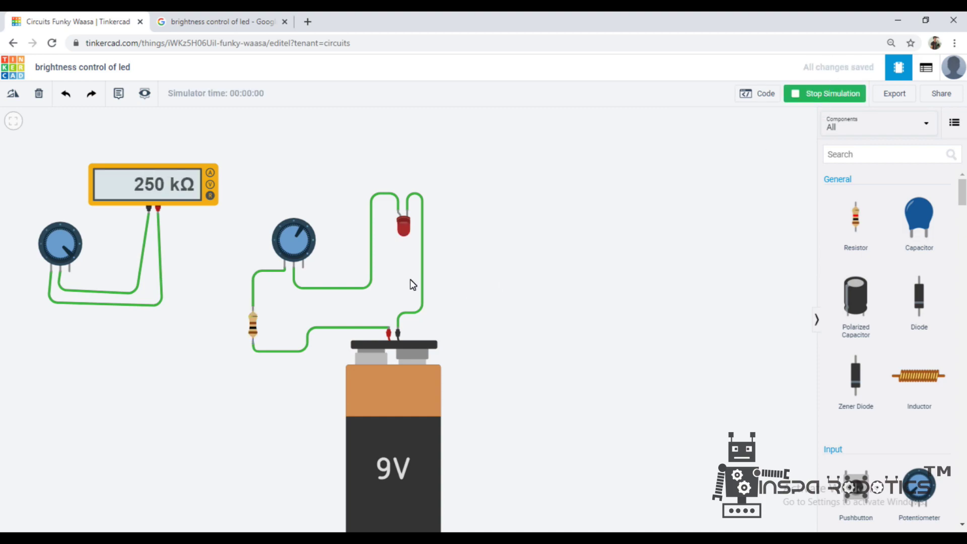
pyautogui.moveTo(300, 228); pyautogui.dragTo(324, 345)
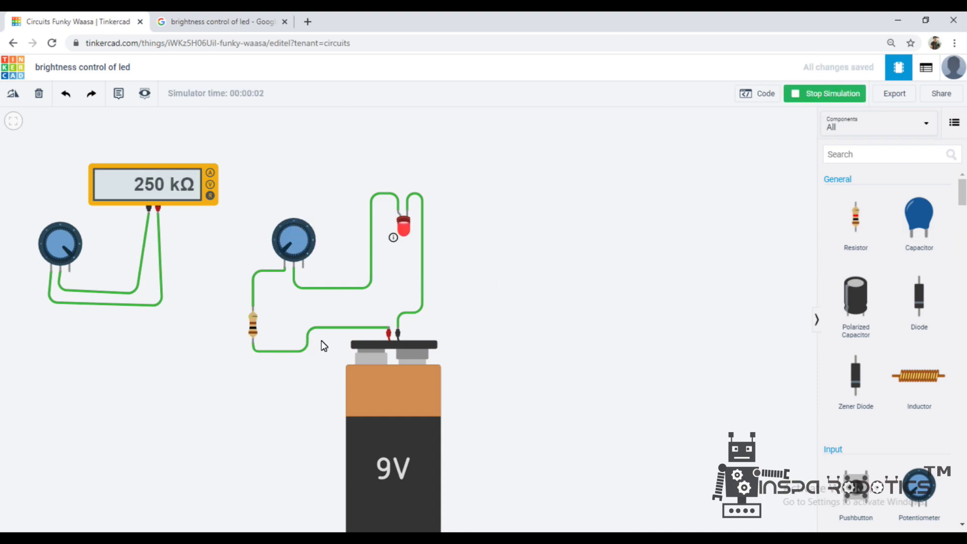
pyautogui.moveTo(394, 237)
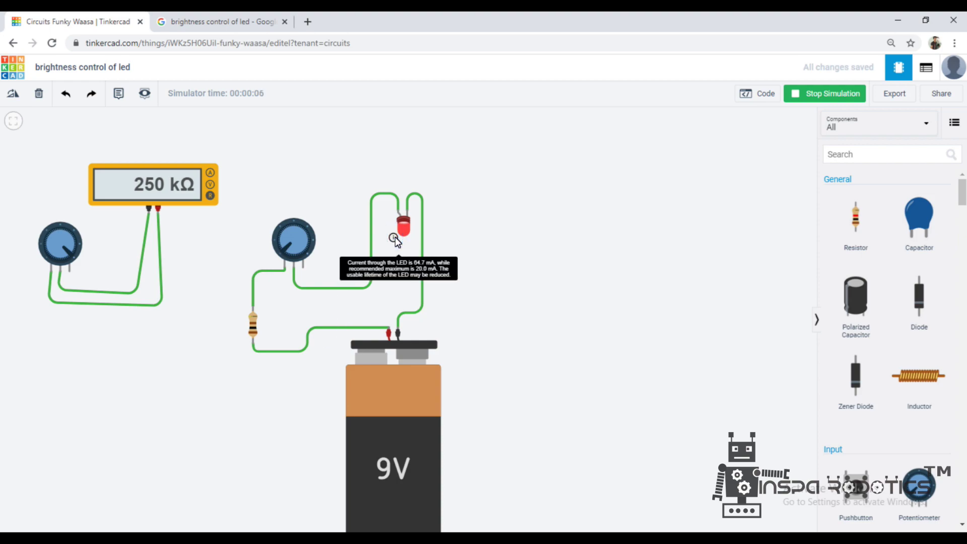
pyautogui.click(832, 97)
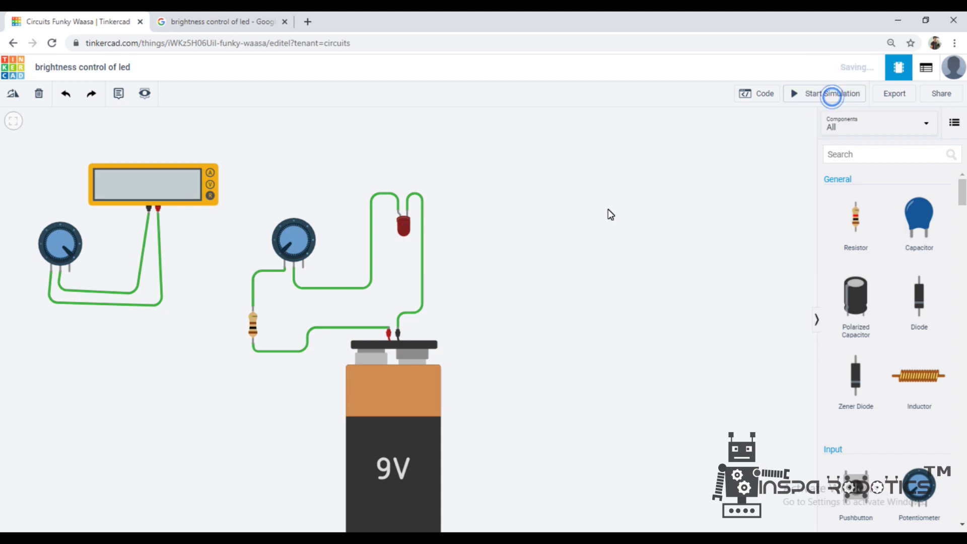
# Step: Set the series resistor's resistance to 150 Ω and run the simulation
pyautogui.click(254, 325)
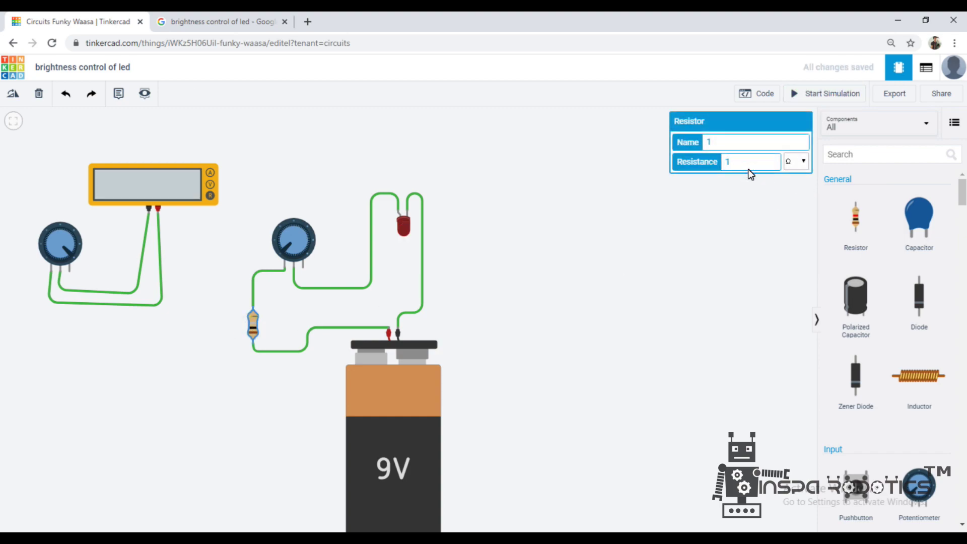
pyautogui.write('50')
pyautogui.click(761, 255)
pyautogui.click(811, 91)
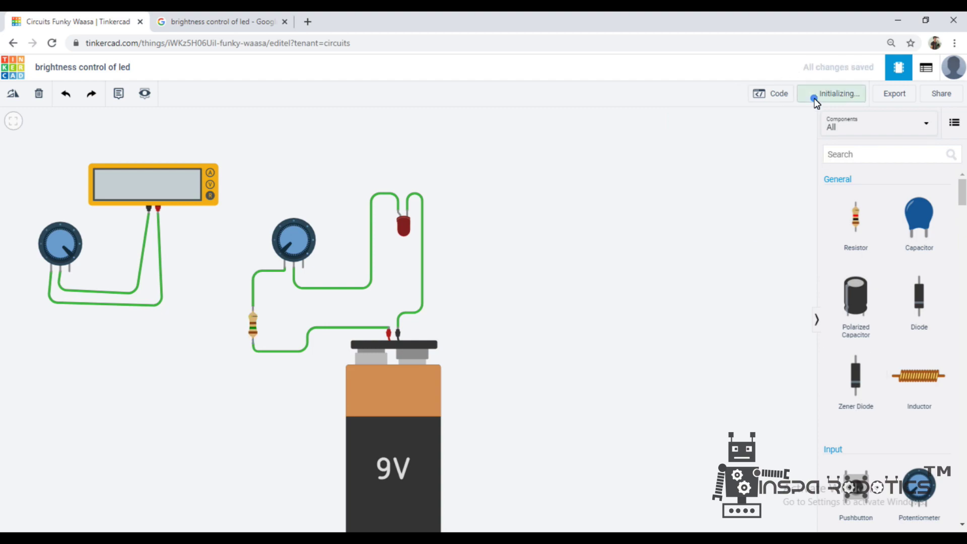
# Step: Set the series resistor's resistance to 220 Ω
pyautogui.click(253, 328)
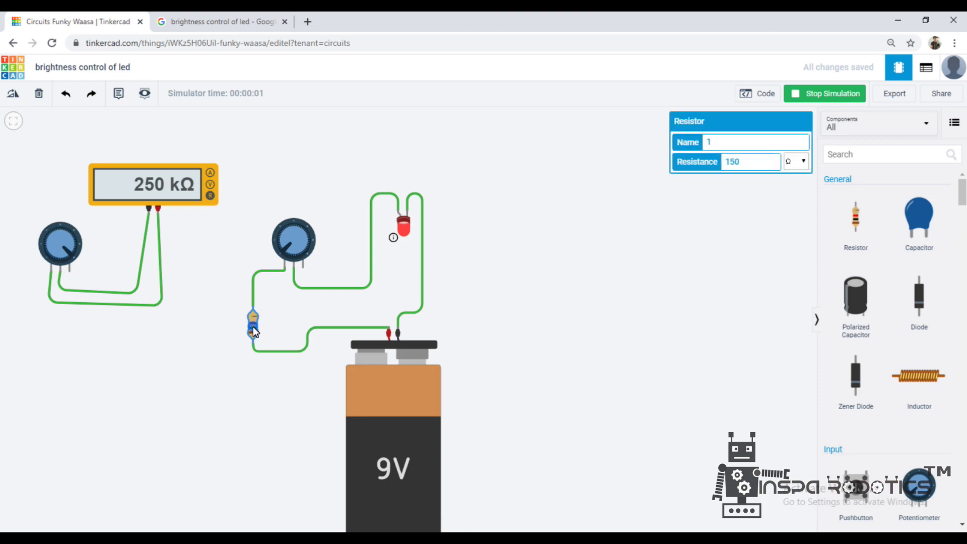
pyautogui.press('BackSpace')
pyautogui.press('BackSpace')
pyautogui.press('BackSpace')
pyautogui.write('220')
# Step: Rerun the simulation to check whether the LED still shows a current warning, and stop it
pyautogui.click(826, 94)
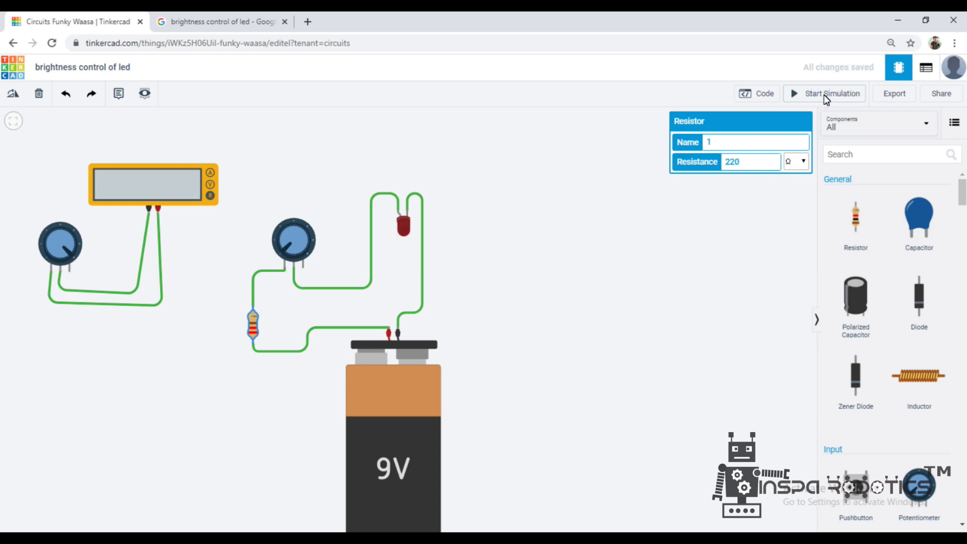
pyautogui.click(826, 94)
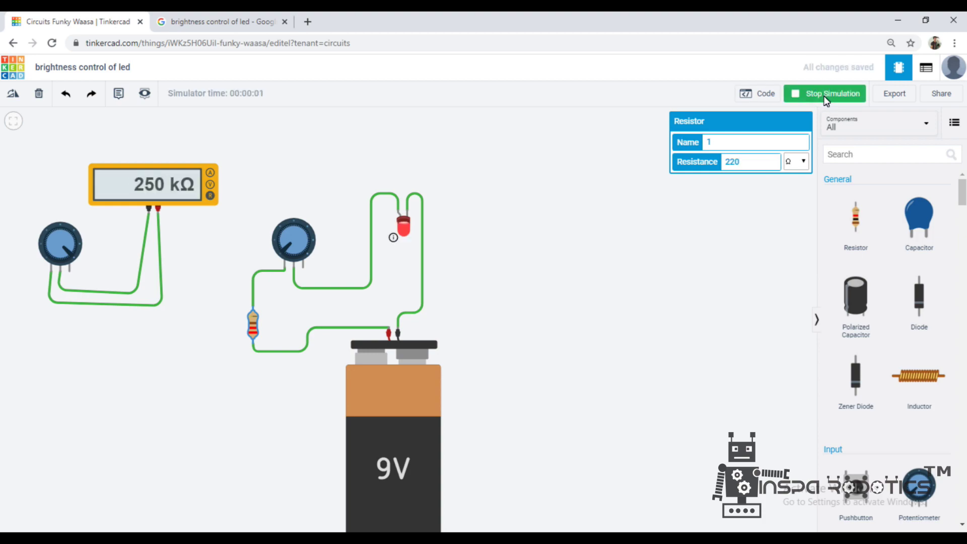
pyautogui.click(794, 219)
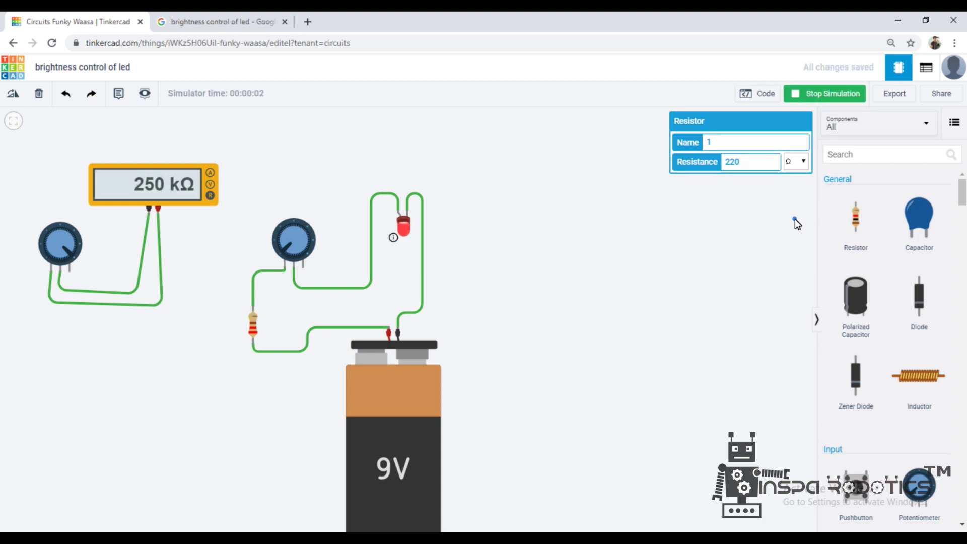
pyautogui.click(835, 99)
pyautogui.click(835, 99)
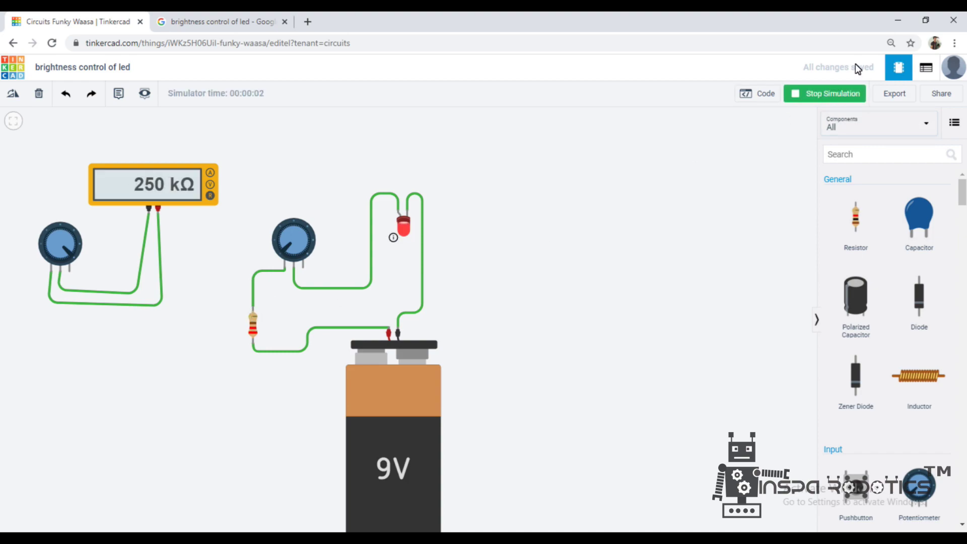
pyautogui.click(816, 92)
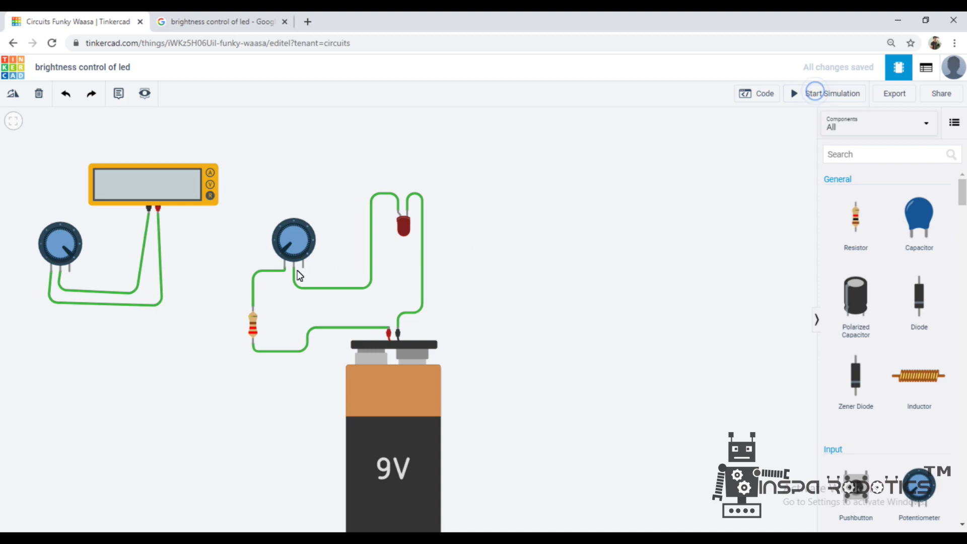
# Step: Set the series resistor's resistance to 1 kΩ and check the LED in a brief simulation
pyautogui.click(252, 326)
pyautogui.click(749, 169)
pyautogui.press('BackSpace')
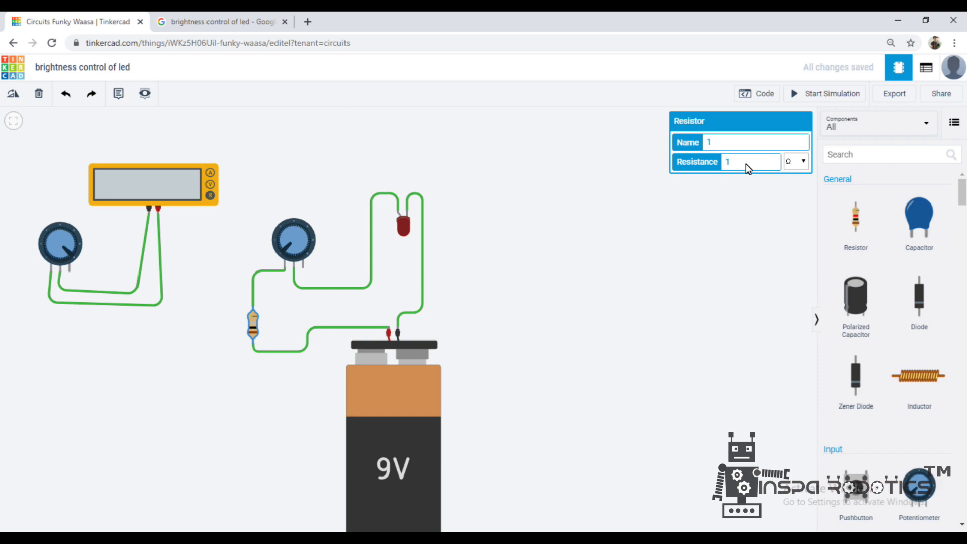
pyautogui.click(795, 161)
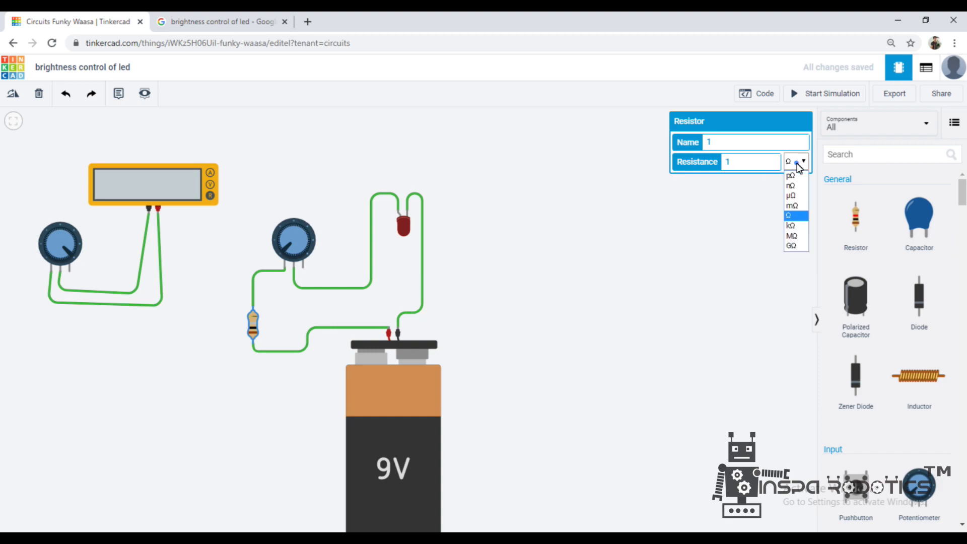
pyautogui.click(793, 217)
pyautogui.click(797, 161)
pyautogui.click(799, 223)
pyautogui.click(764, 222)
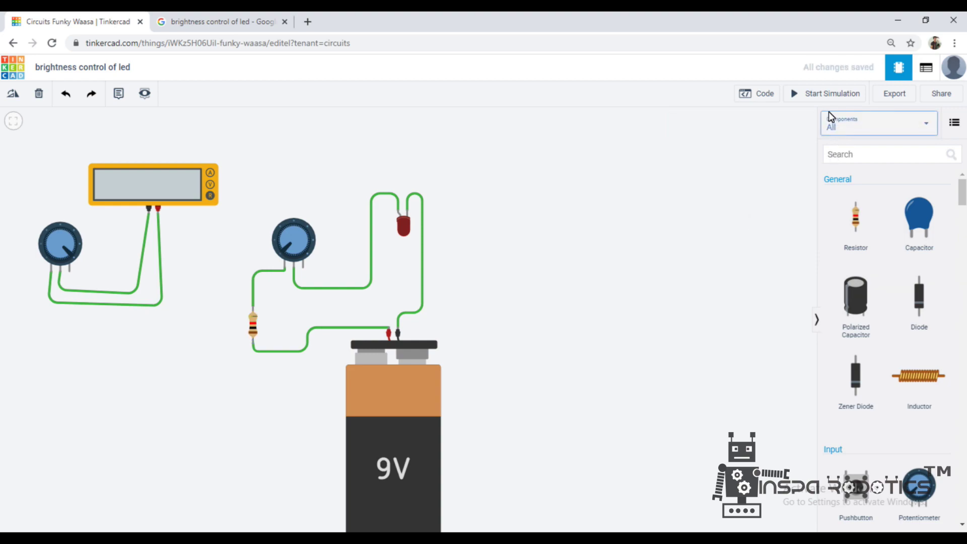
pyautogui.click(829, 94)
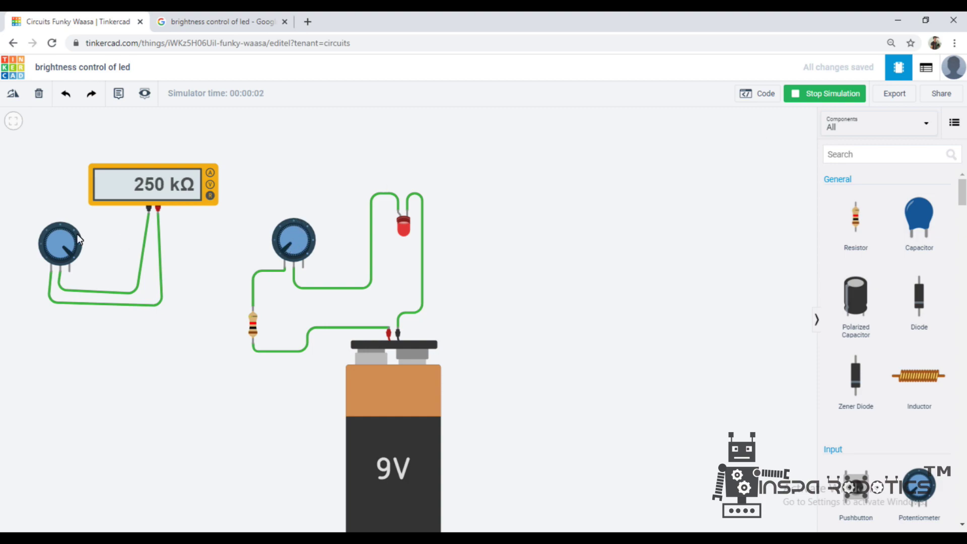
pyautogui.click(845, 91)
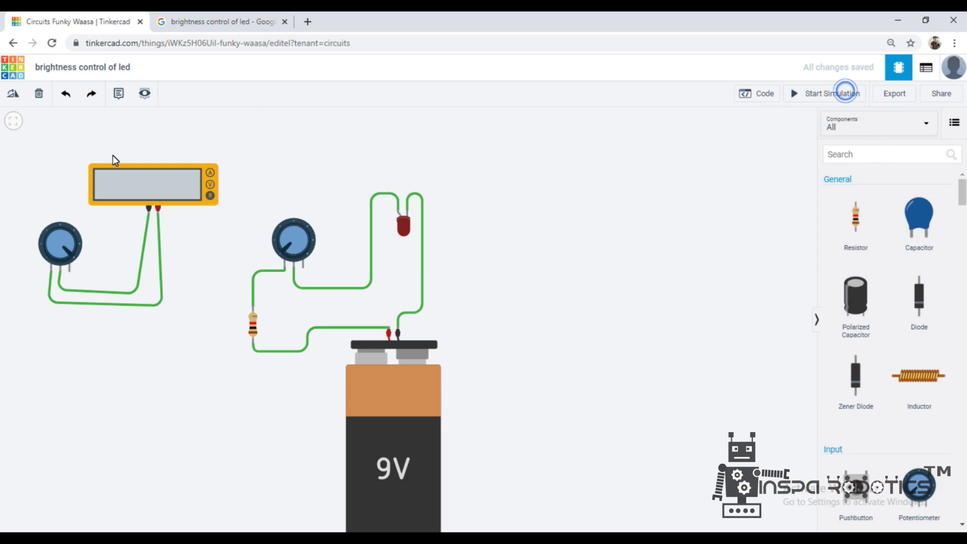
# Step: Delete the multimeter and the second potentiometer connected to it
pyautogui.click(108, 194)
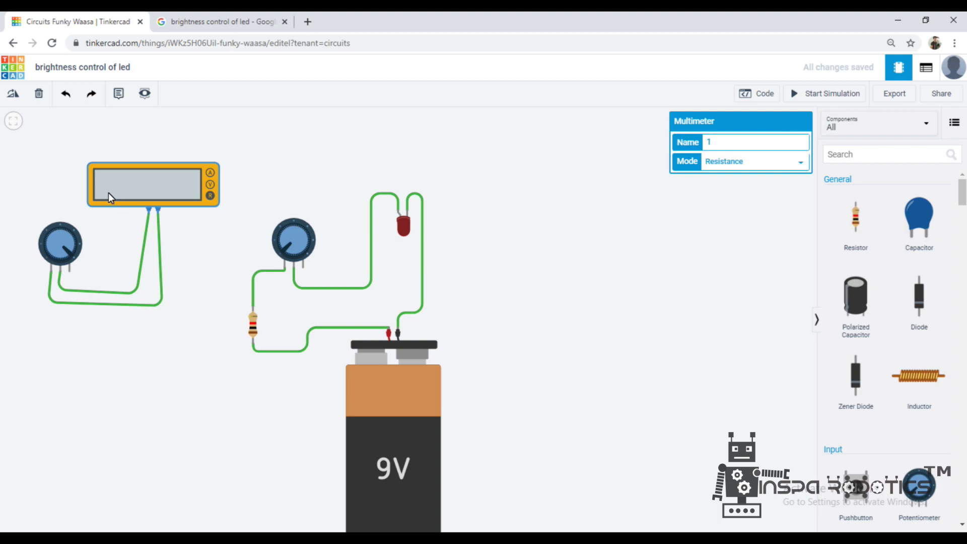
pyautogui.moveTo(113, 188)
pyautogui.mouseDown()
pyautogui.moveTo(168, 278)
pyautogui.moveTo(97, 218)
pyautogui.moveTo(114, 197)
pyautogui.mouseUp()
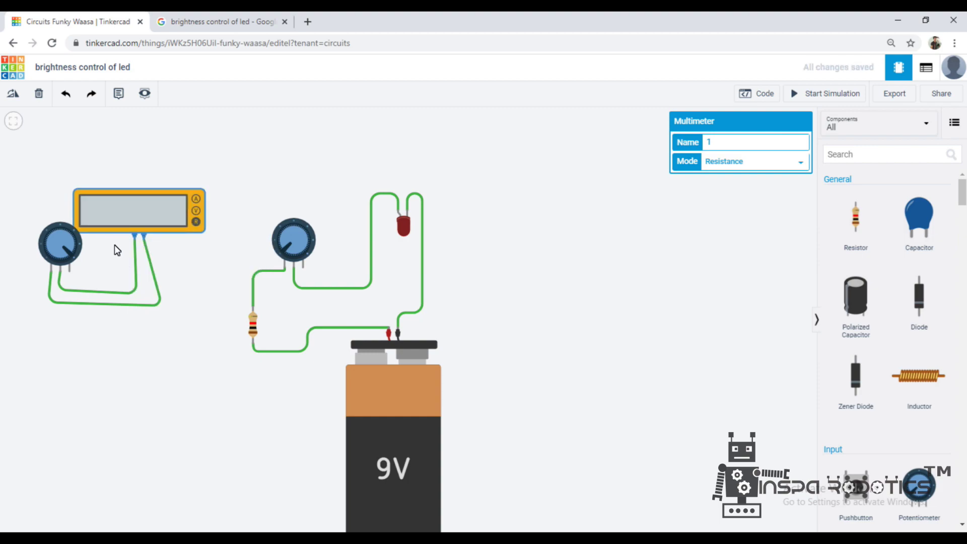
pyautogui.click(114, 244)
pyautogui.click(140, 224)
pyautogui.press('Delete')
pyautogui.click(62, 257)
pyautogui.press('Delete')
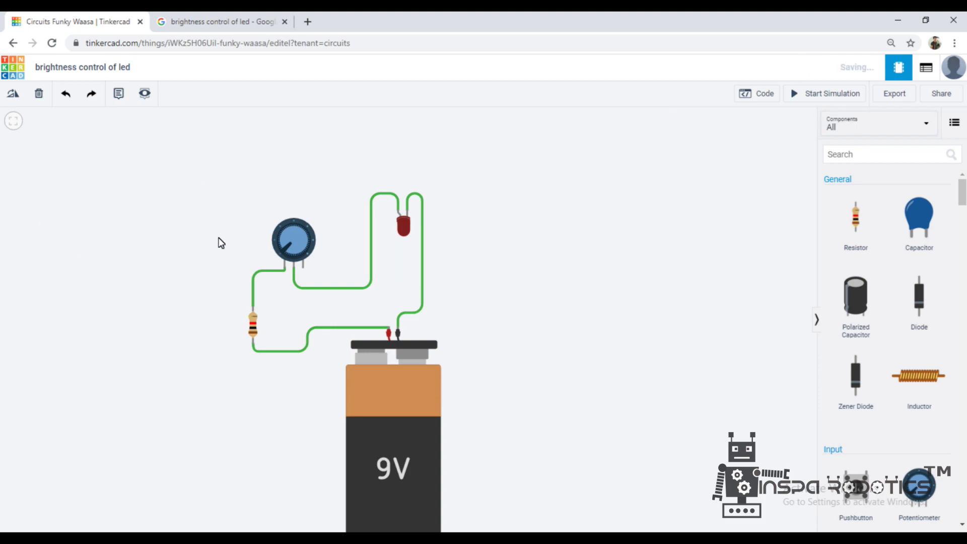
# Step: Simulate the circuit and turn the remaining potentiometer's knob fully clockwise to observe the LED's brightness
pyautogui.click(851, 92)
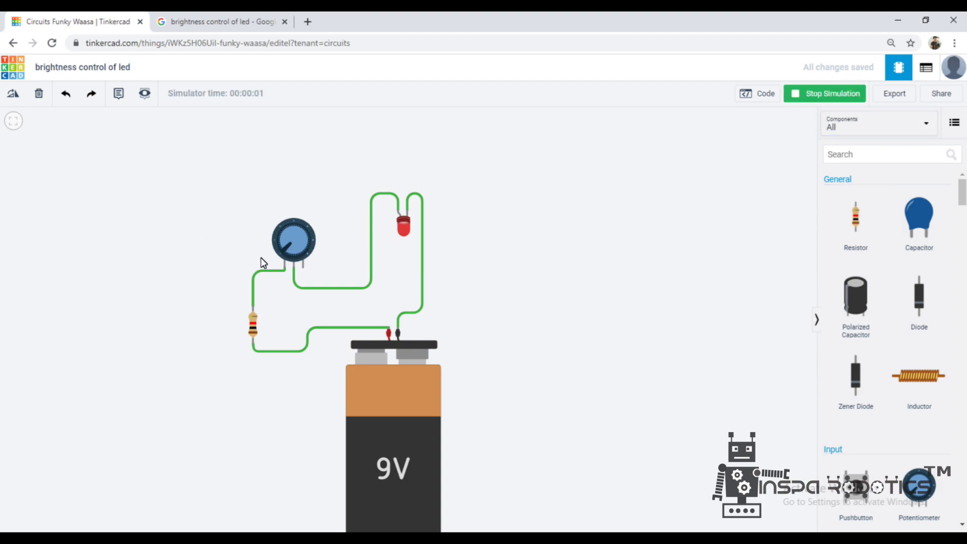
pyautogui.moveTo(286, 256); pyautogui.dragTo(291, 233)
pyautogui.click(298, 248)
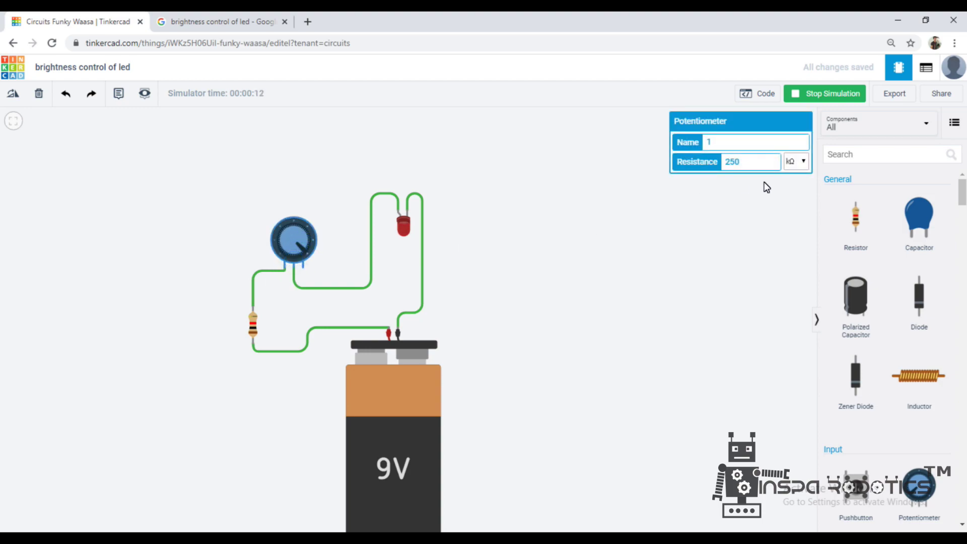
# Step: Set the potentiometer's resistance to 1 kΩ
pyautogui.click(801, 161)
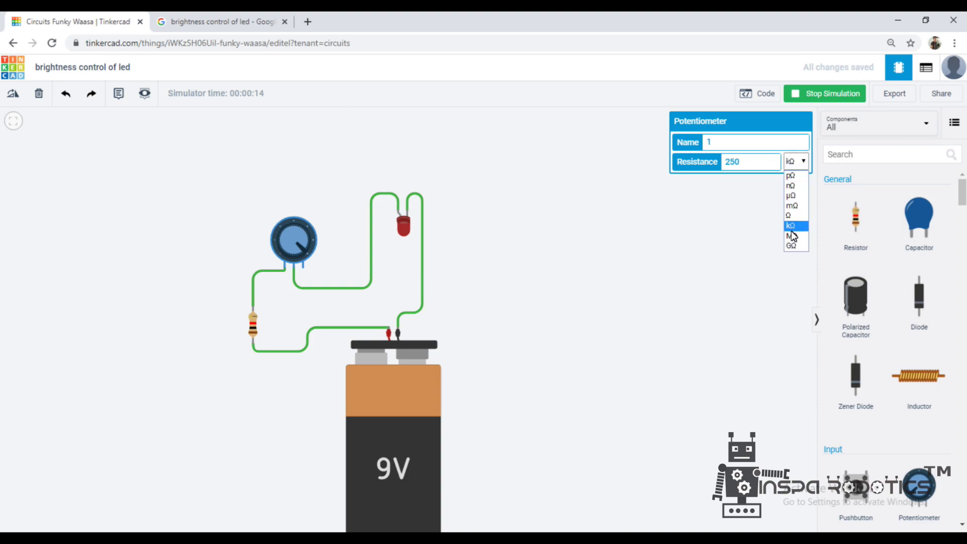
pyautogui.click(747, 168)
pyautogui.press('BackSpace')
pyautogui.press('BackSpace')
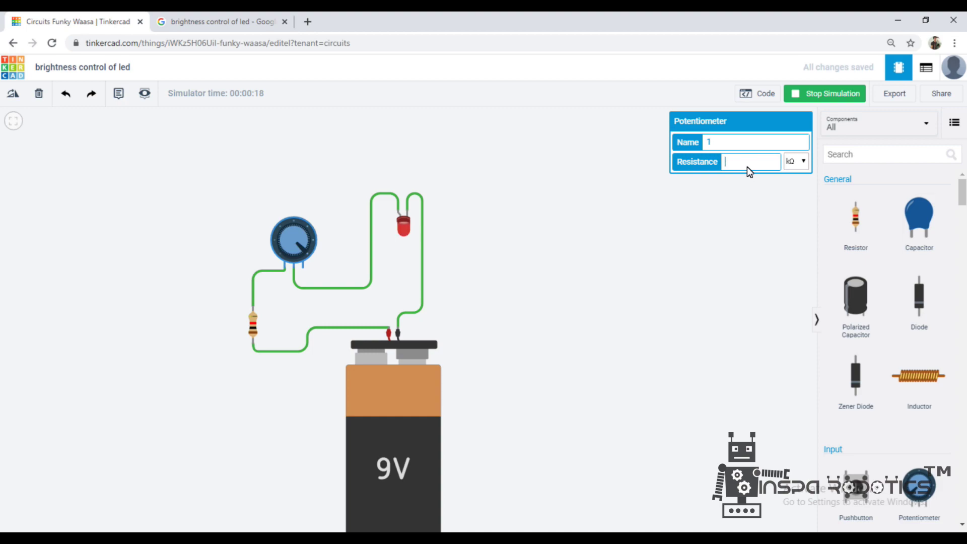
pyautogui.write('1')
pyautogui.click(747, 243)
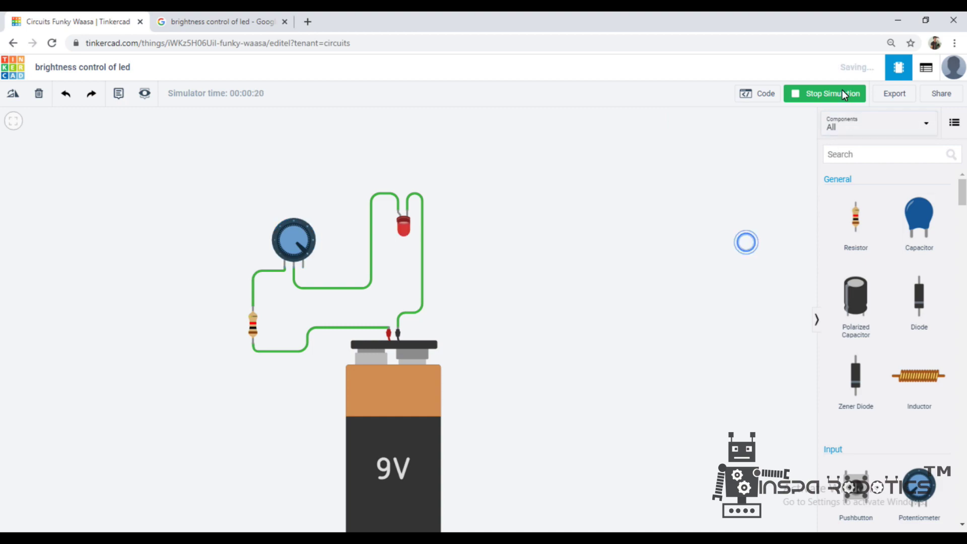
# Step: Restart the simulation, turn the potentiometer's knob back and forth to compare the LED's brightness, and stop the simulation
pyautogui.click(842, 89)
pyautogui.click(841, 90)
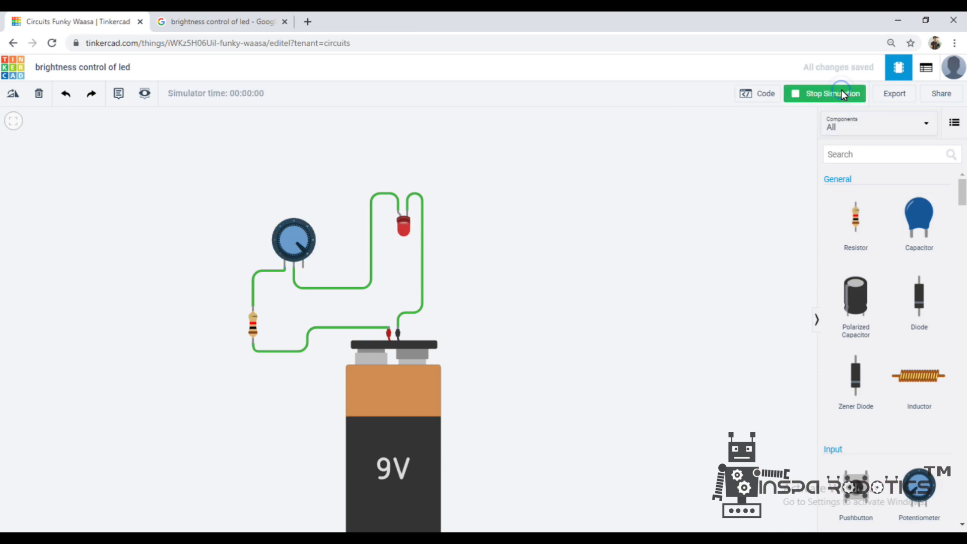
pyautogui.click(841, 90)
pyautogui.click(841, 90)
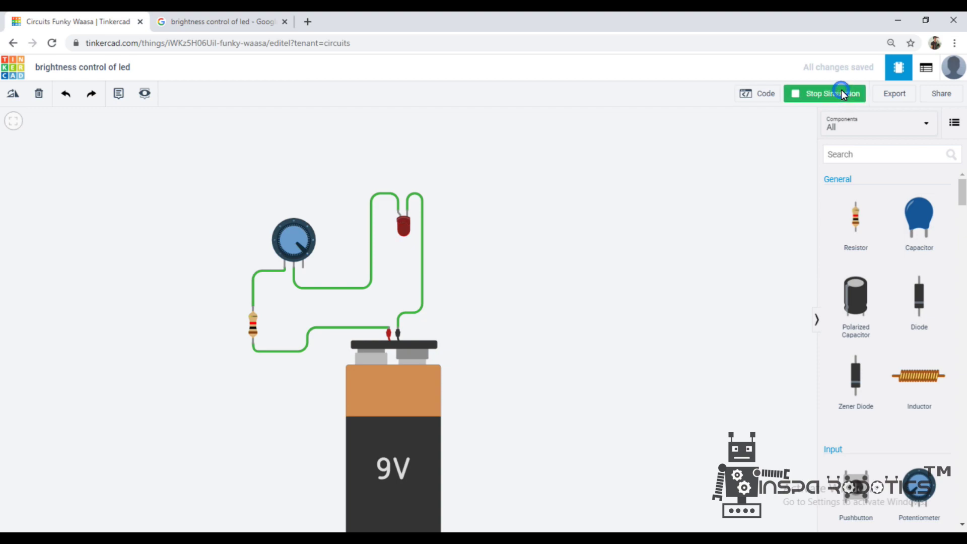
pyautogui.moveTo(299, 253); pyautogui.dragTo(300, 231)
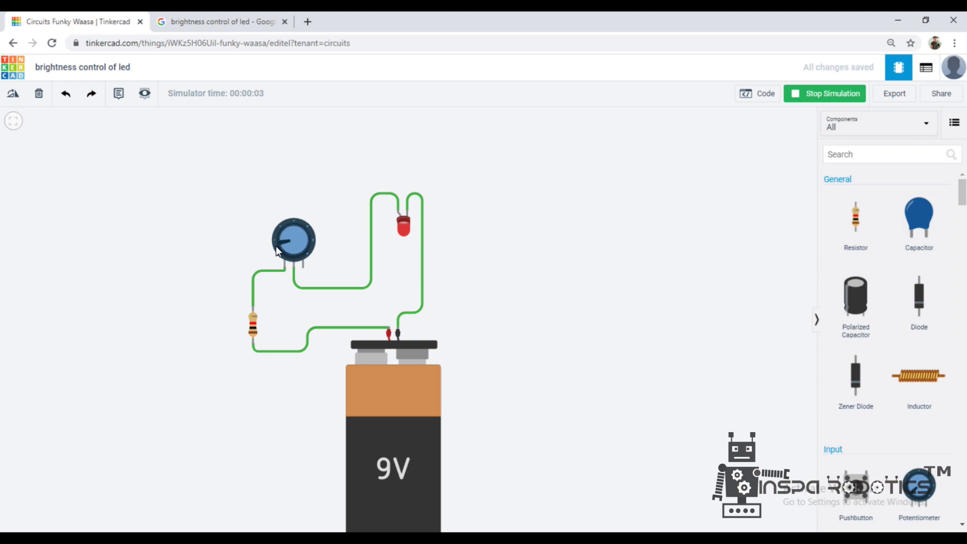
pyautogui.moveTo(285, 262); pyautogui.dragTo(294, 263)
pyautogui.moveTo(301, 246); pyautogui.dragTo(329, 245)
pyautogui.click(816, 92)
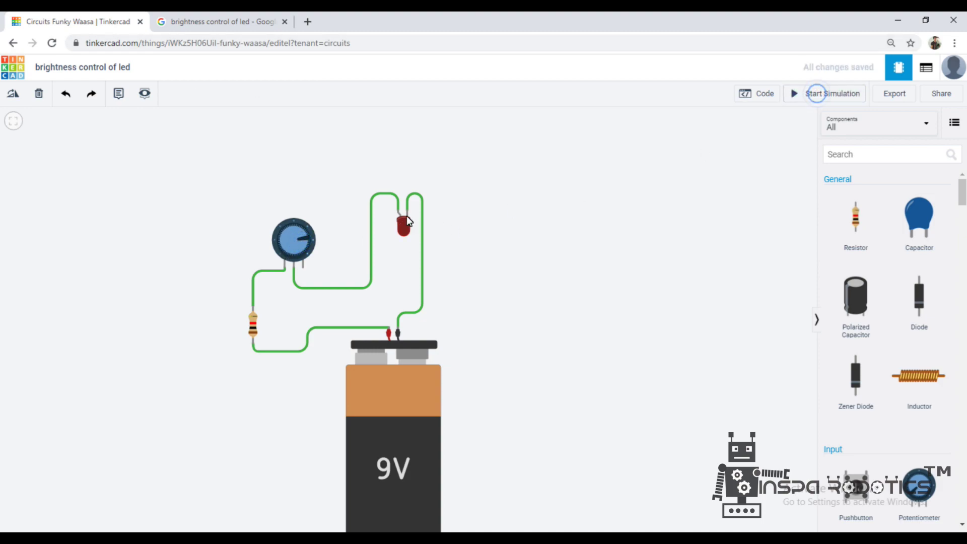
# Step: Set the potentiometer's resistance to 10 kΩ
pyautogui.click(289, 249)
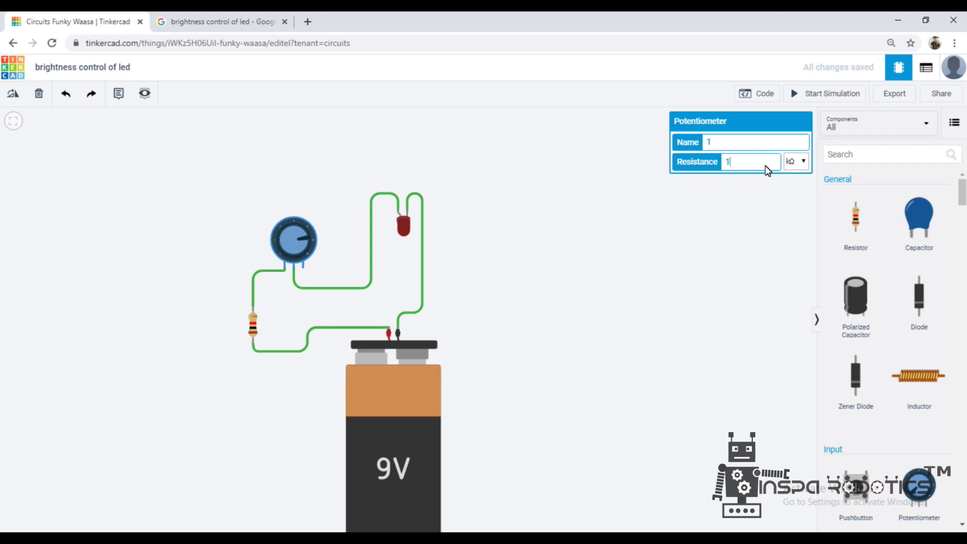
pyautogui.write('0')
pyautogui.click(751, 221)
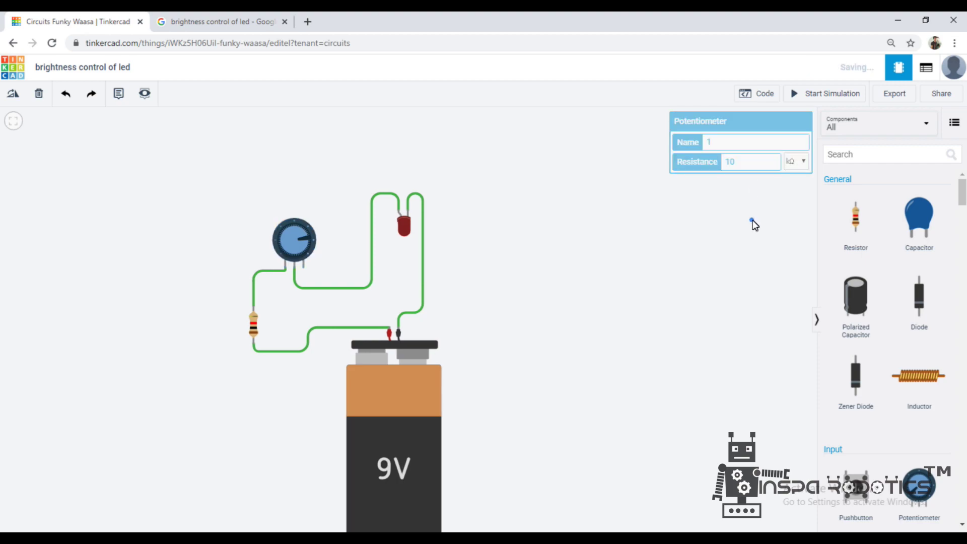
# Step: Simulate the circuit, turn the potentiometer's knob through its range to observe the LED's brightness, and stop the simulation
pyautogui.click(311, 238)
pyautogui.moveTo(310, 238)
pyautogui.mouseDown()
pyautogui.moveTo(304, 246)
pyautogui.moveTo(318, 220)
pyautogui.moveTo(313, 225)
pyautogui.mouseUp()
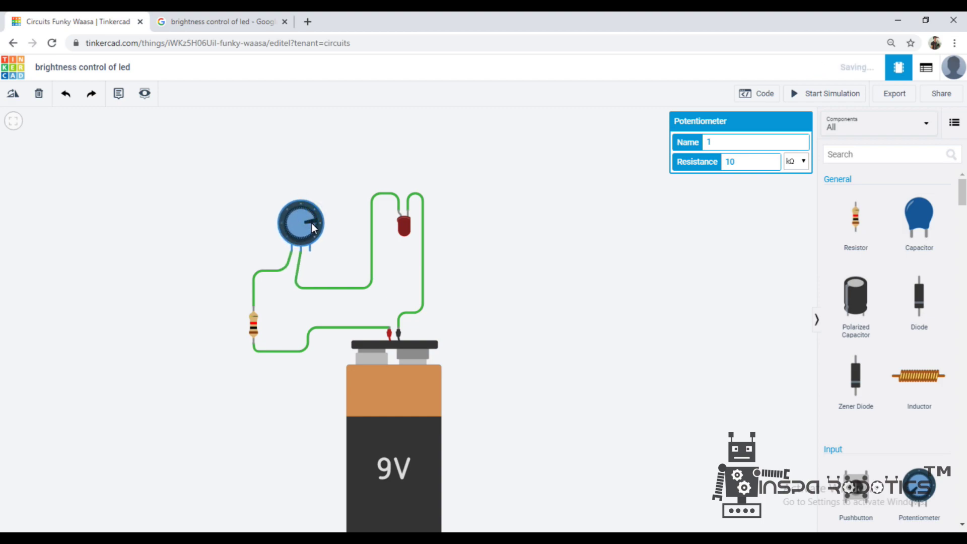
pyautogui.click(832, 97)
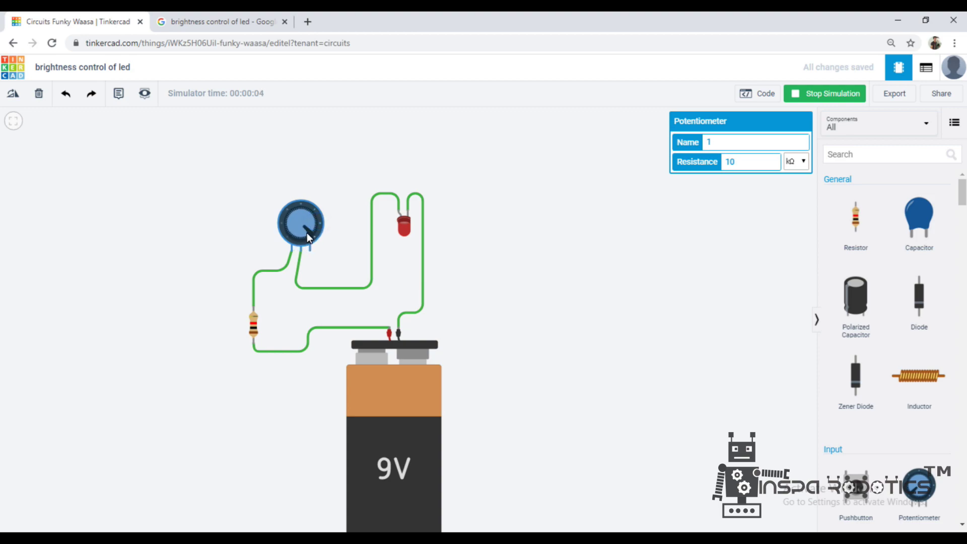
pyautogui.moveTo(314, 231); pyautogui.dragTo(298, 205)
pyautogui.moveTo(317, 225); pyautogui.dragTo(318, 238)
pyautogui.click(819, 97)
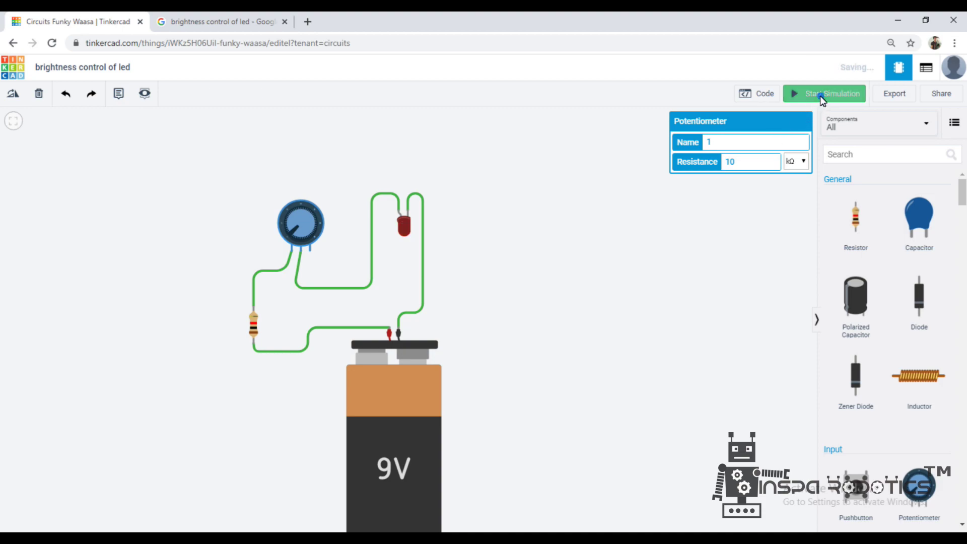
# Step: Set the series resistor's resistance to 220 kΩ
pyautogui.click(254, 332)
pyautogui.click(789, 162)
pyautogui.click(743, 165)
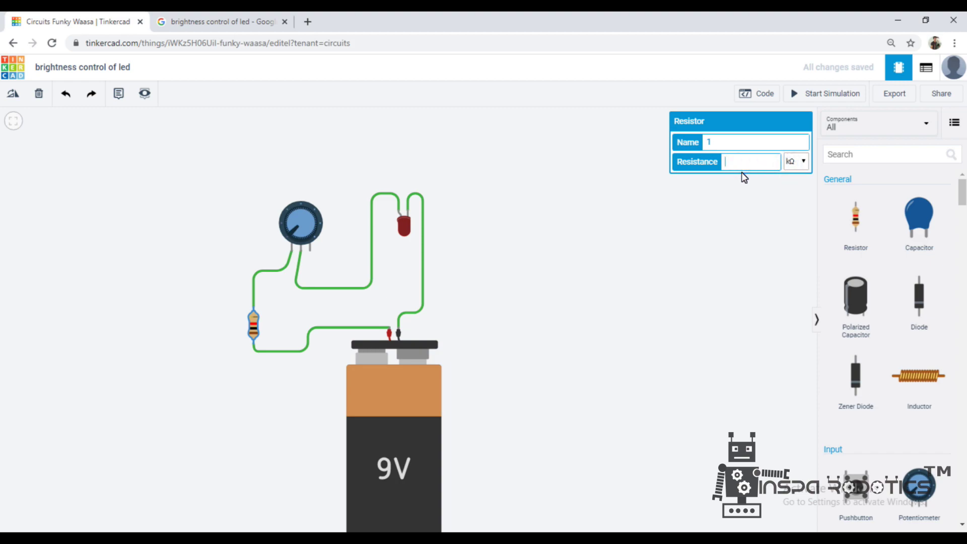
pyautogui.write('220')
pyautogui.click(771, 222)
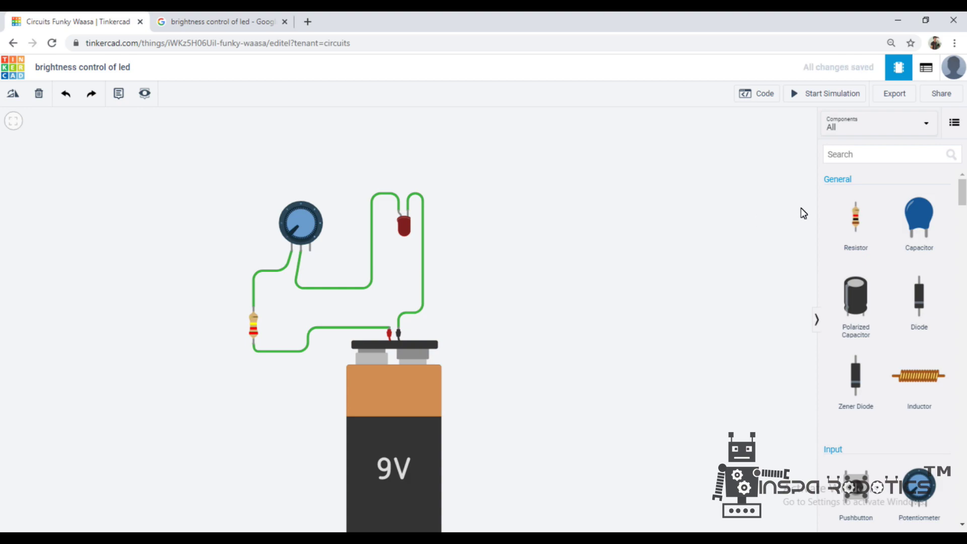
# Step: Simulate the circuit and turn the potentiometer's knob fully clockwise to check the LED with the new resistor value
pyautogui.click(823, 93)
pyautogui.moveTo(290, 233); pyautogui.dragTo(311, 252)
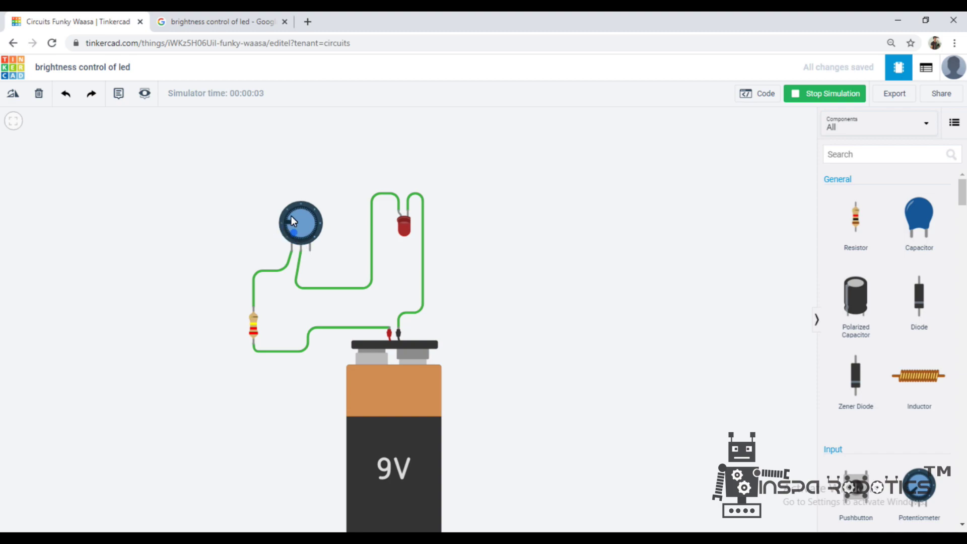
pyautogui.moveTo(315, 216); pyautogui.dragTo(318, 256)
# Step: Change the series resistor's resistance unit to Ω, keeping the value 220
pyautogui.click(254, 328)
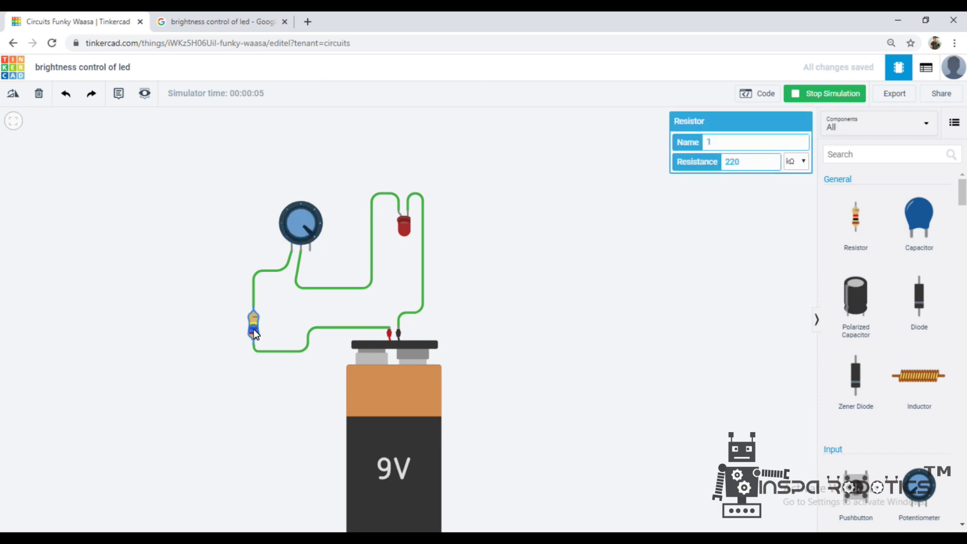
pyautogui.click(797, 161)
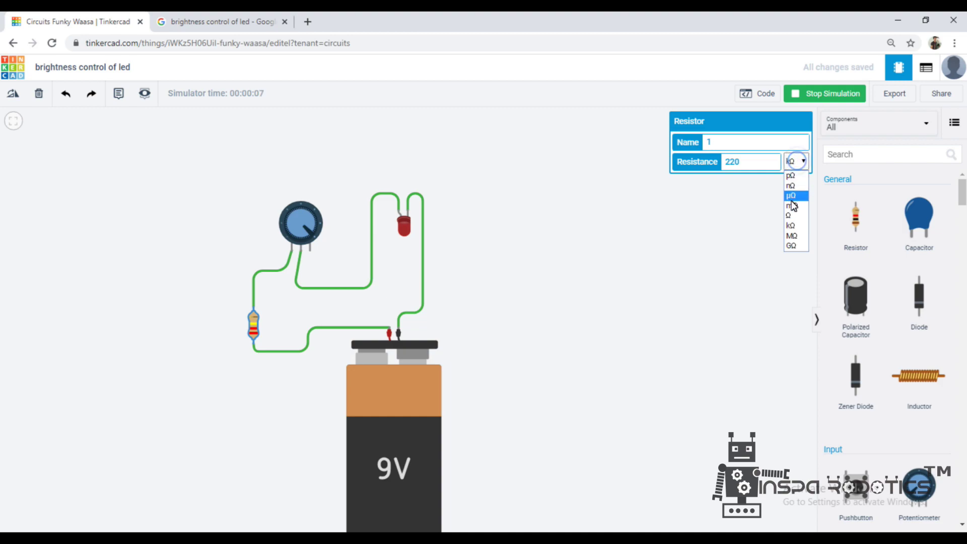
pyautogui.click(791, 215)
pyautogui.click(725, 229)
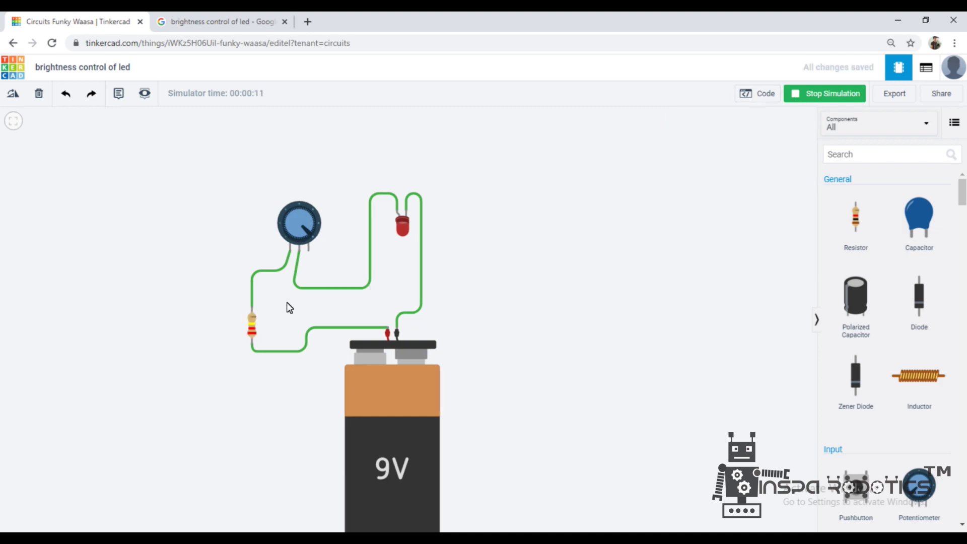
pyautogui.click(255, 328)
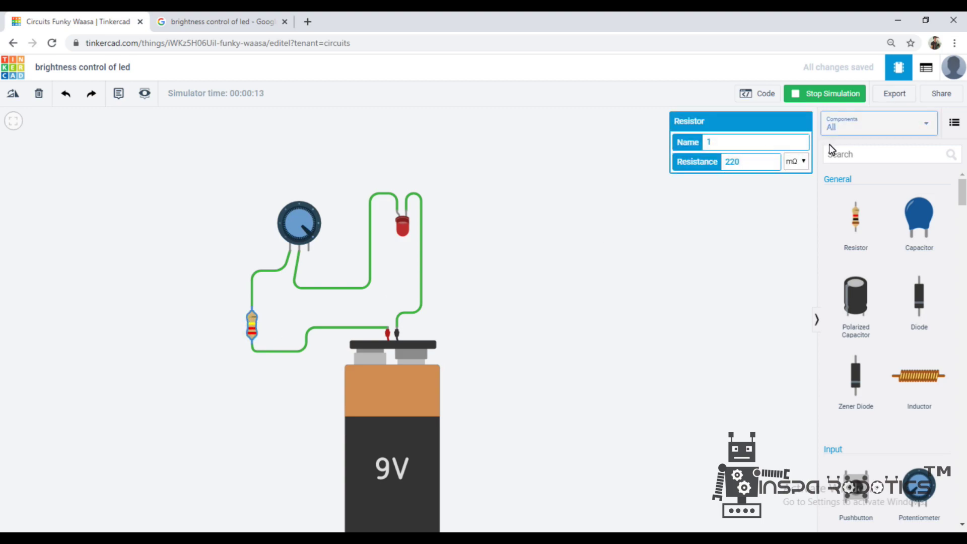
pyautogui.click(798, 161)
pyautogui.click(792, 215)
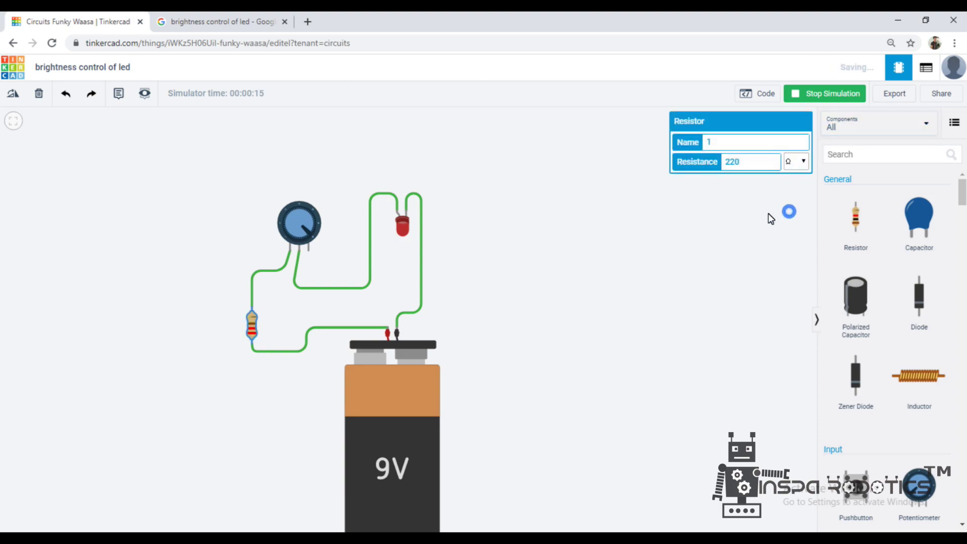
pyautogui.click(762, 216)
# Step: Restart the simulation and turn the potentiometer's knob fully counterclockwise to observe the LED's brightness
pyautogui.click(828, 95)
pyautogui.click(829, 94)
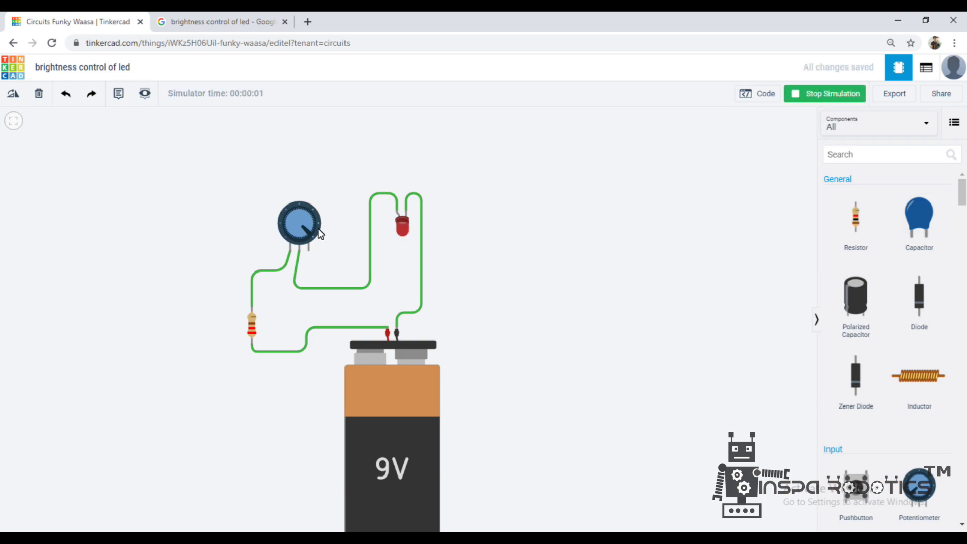
pyautogui.moveTo(311, 236)
pyautogui.mouseDown()
pyautogui.moveTo(312, 215)
pyautogui.moveTo(285, 239)
pyautogui.moveTo(292, 251)
pyautogui.moveTo(298, 218)
pyautogui.moveTo(305, 246)
pyautogui.mouseUp()
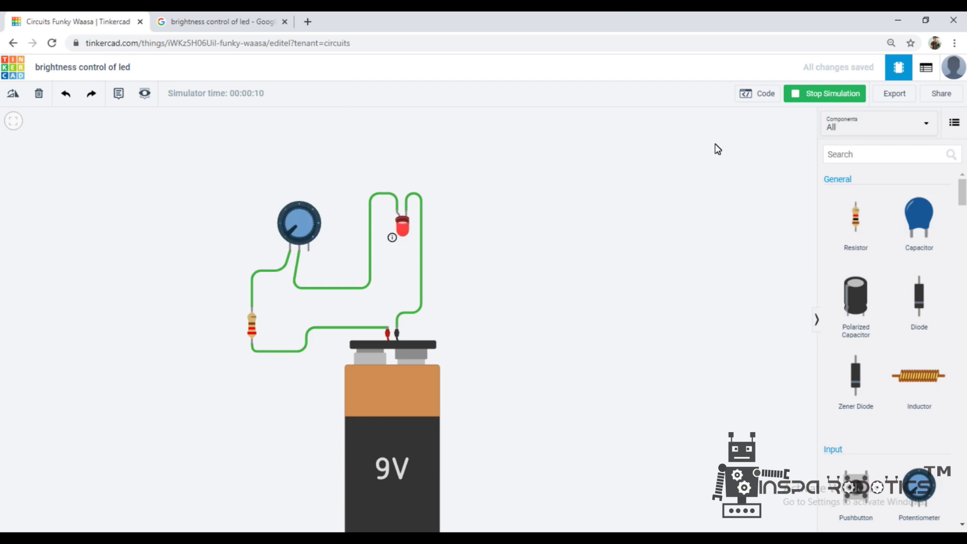
pyautogui.click(600, 263)
# Step: Search the components for "multi" and place a multimeter above and to the left of the potentiometer
pyautogui.scroll(-7, 960, 191)
pyautogui.scroll(7, 962, 171)
pyautogui.click(916, 159)
pyautogui.write('mu')
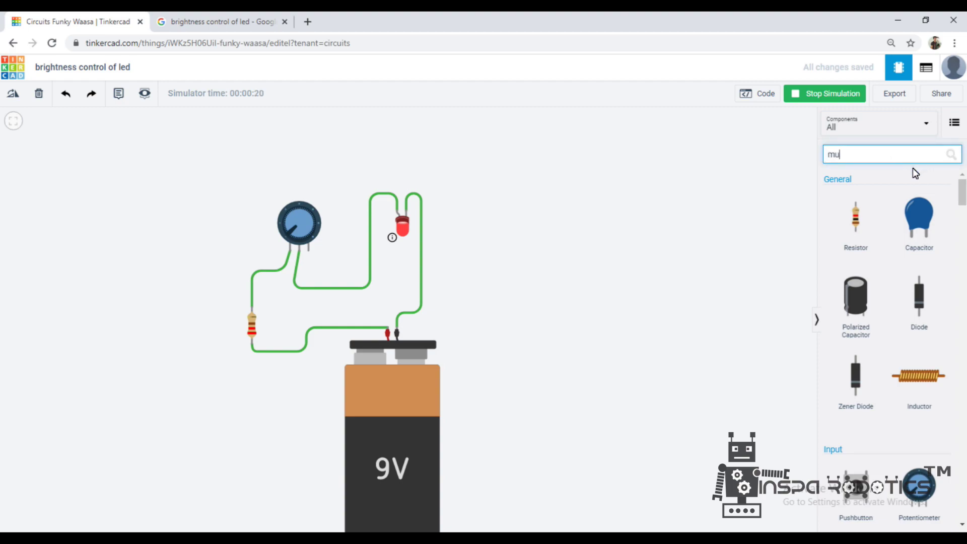
pyautogui.write('lti')
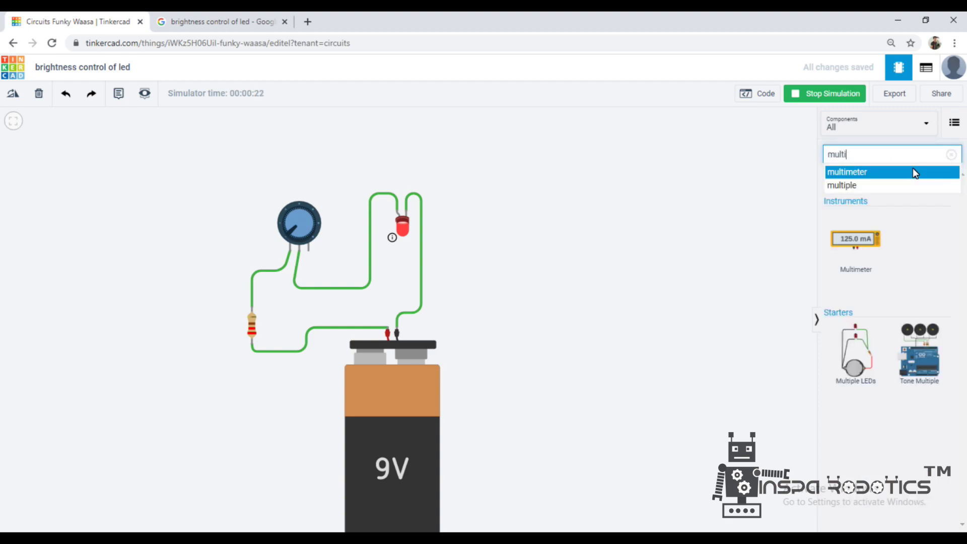
pyautogui.moveTo(868, 243); pyautogui.dragTo(216, 194)
pyautogui.click(210, 219)
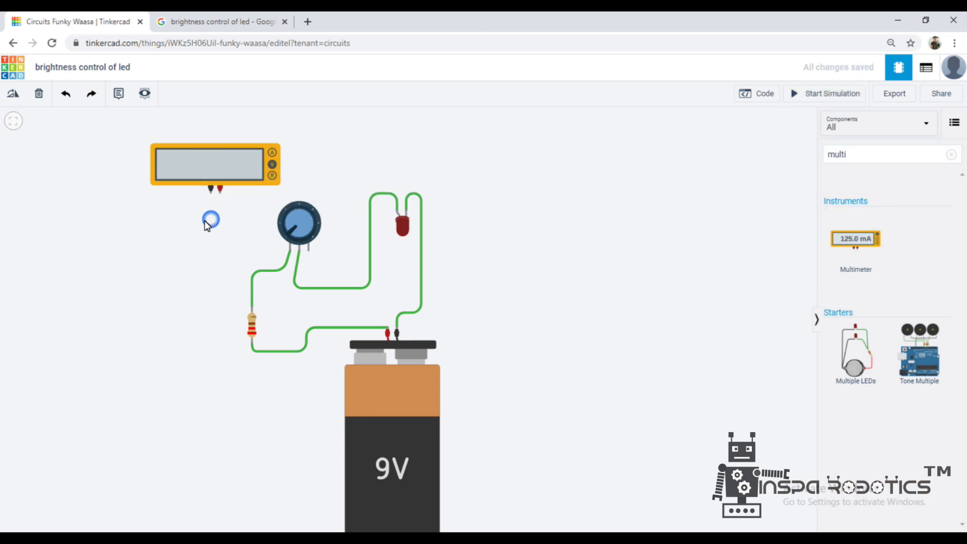
# Step: Wire the multimeter's red lead to the potentiometer's wiper and its black lead to Terminal 1
pyautogui.click(220, 194)
pyautogui.click(330, 192)
pyautogui.click(331, 266)
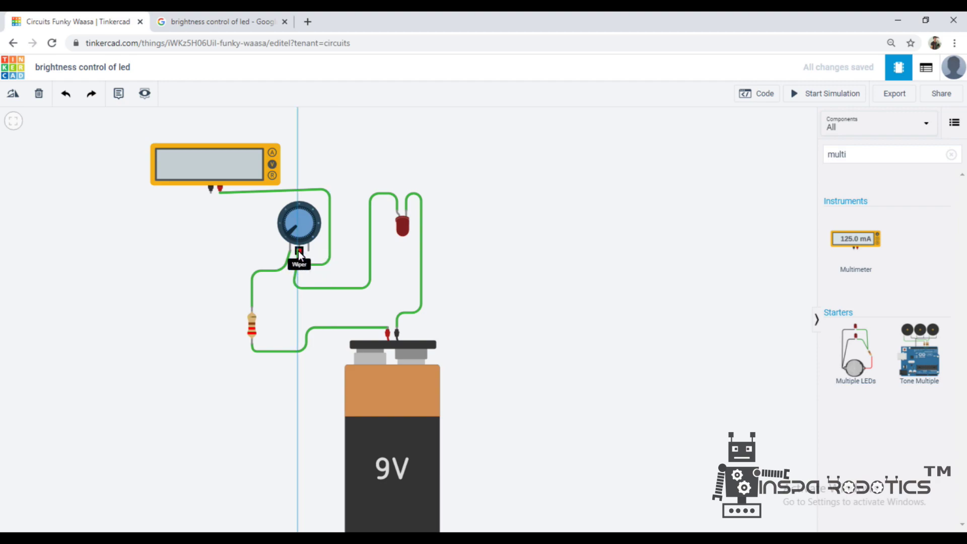
pyautogui.click(299, 251)
pyautogui.click(211, 190)
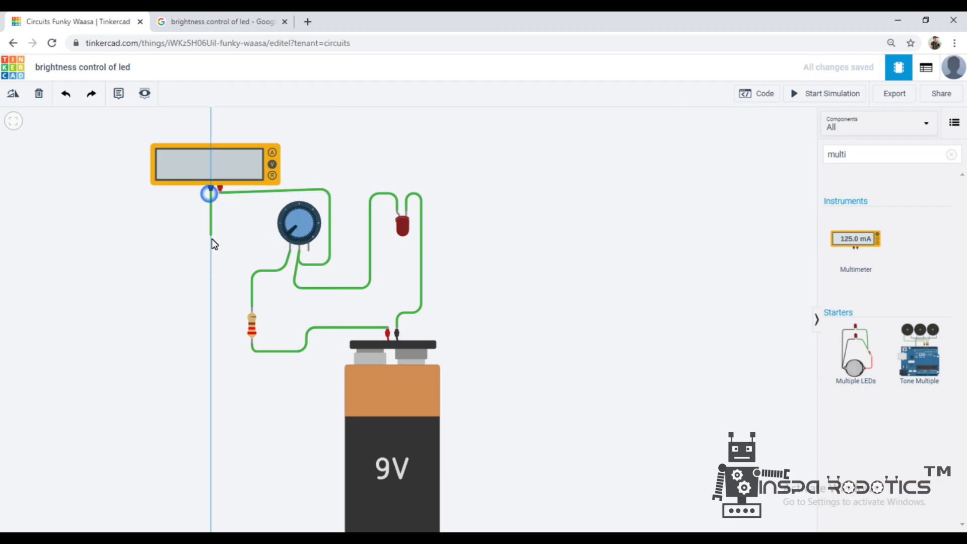
pyautogui.click(213, 250)
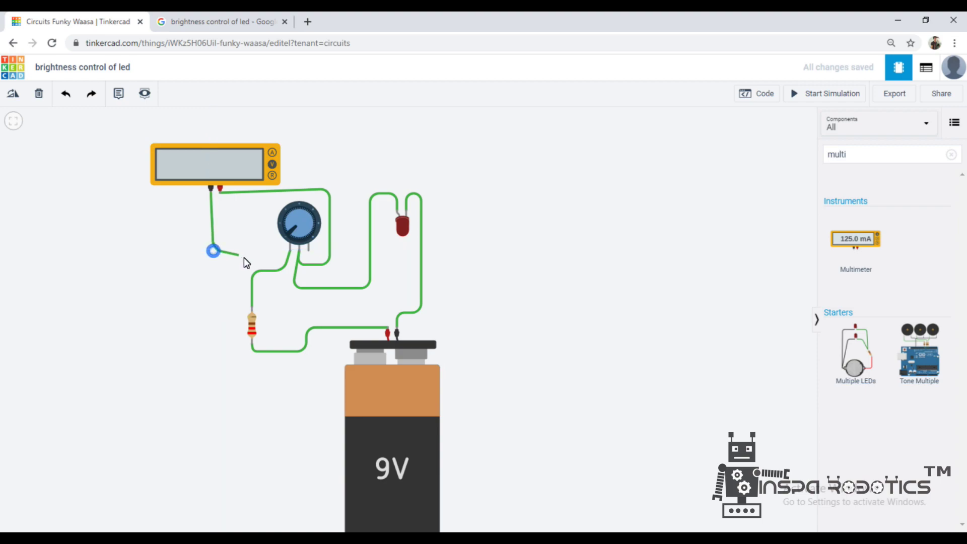
pyautogui.click(291, 250)
# Step: Simulate the circuit, turn the knob fully clockwise to measure the voltage across the potentiometer, and stop the simulation
pyautogui.click(533, 205)
pyautogui.click(808, 92)
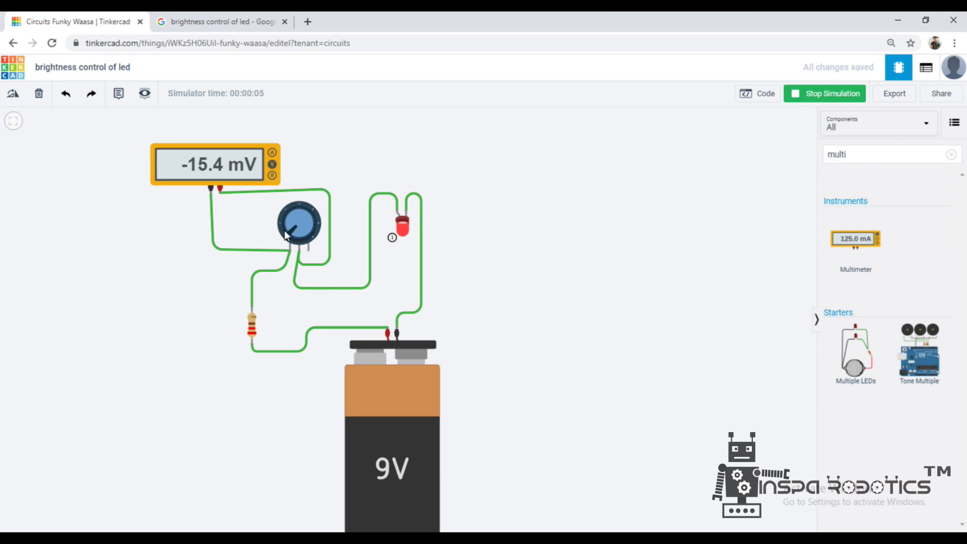
pyautogui.moveTo(286, 232); pyautogui.dragTo(311, 242)
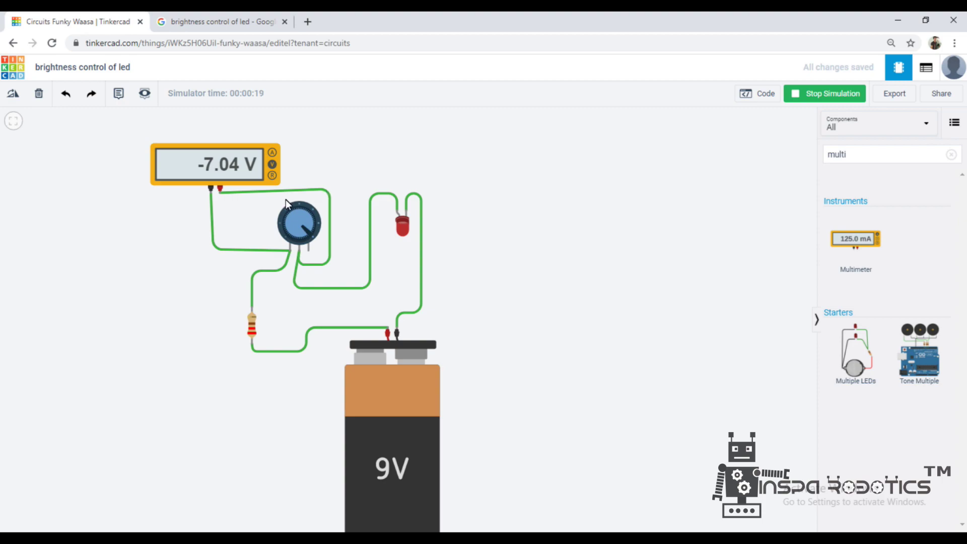
pyautogui.click(832, 97)
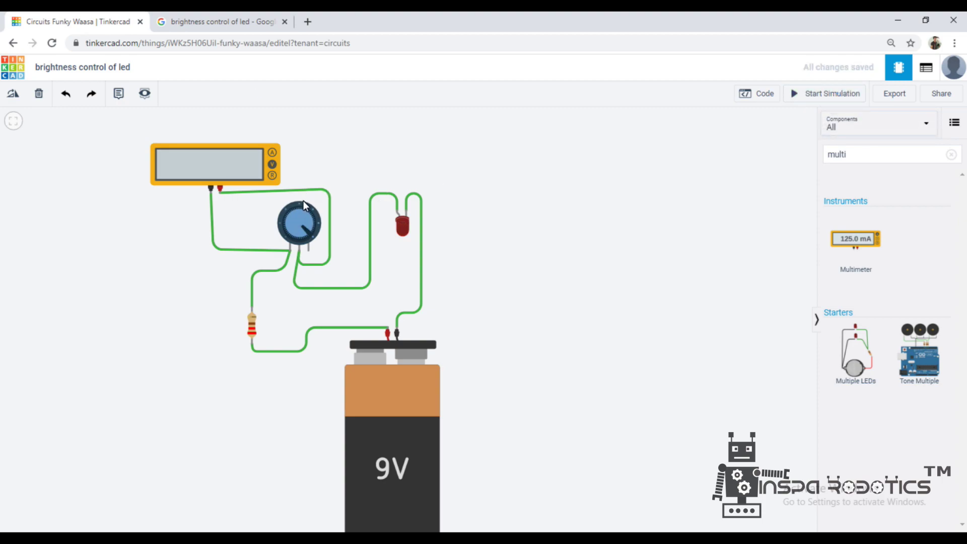
# Step: Delete both wires between the multimeter and the potentiometer
pyautogui.click(317, 191)
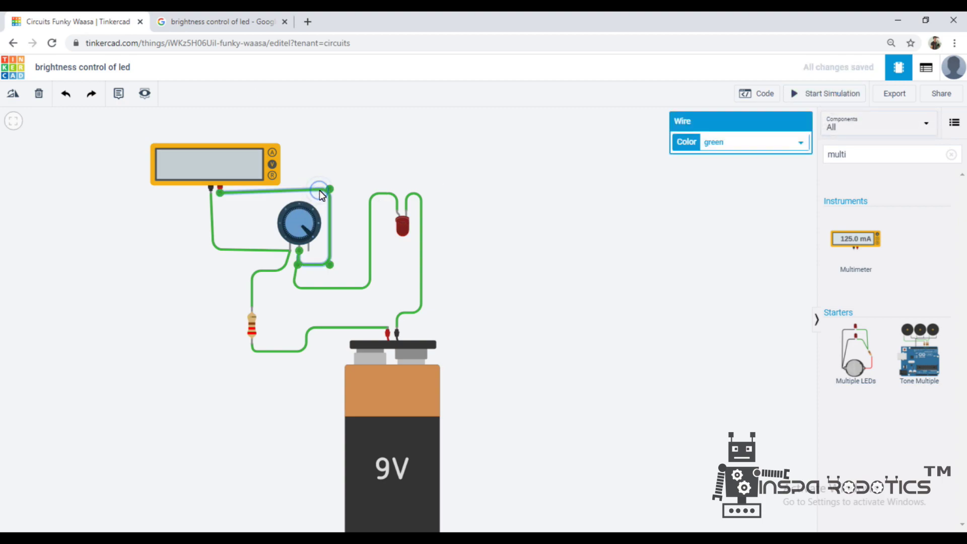
pyautogui.press('Delete')
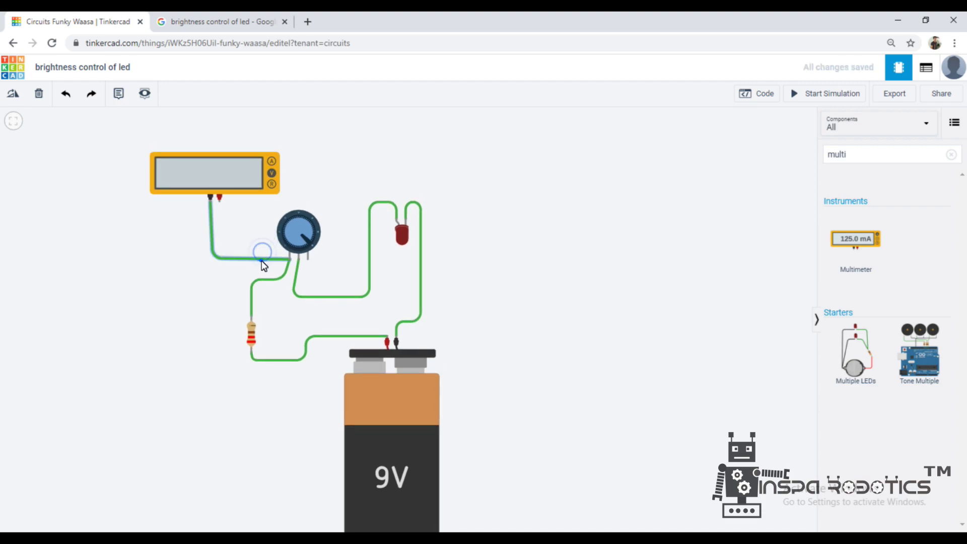
pyautogui.click(261, 260)
# Step: Wire the multimeter's red lead to the potentiometer's Terminal 1
pyautogui.click(221, 204)
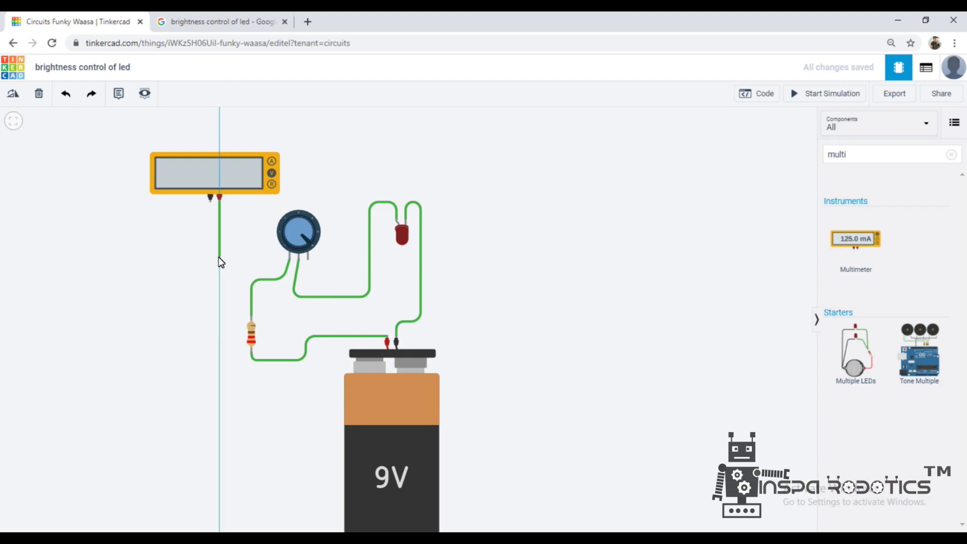
pyautogui.click(220, 256)
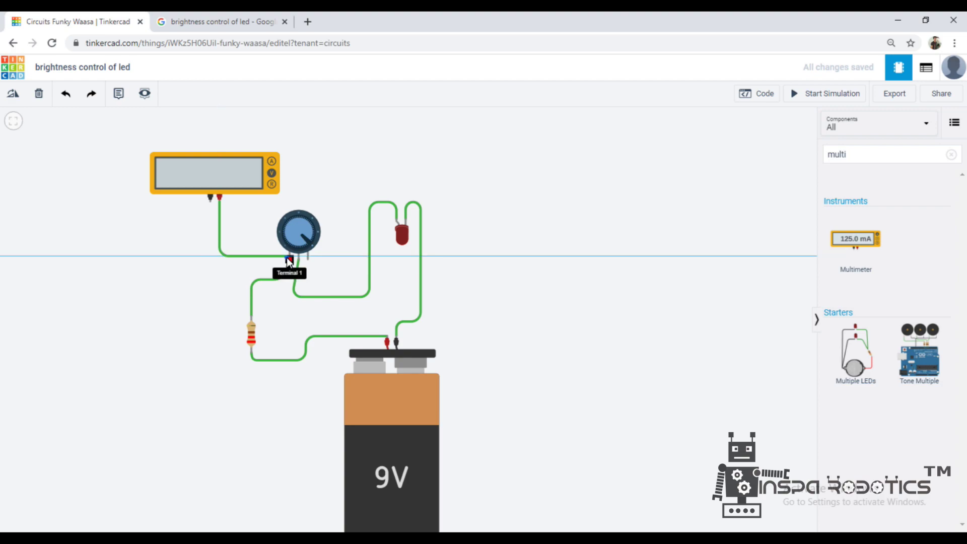
pyautogui.click(288, 259)
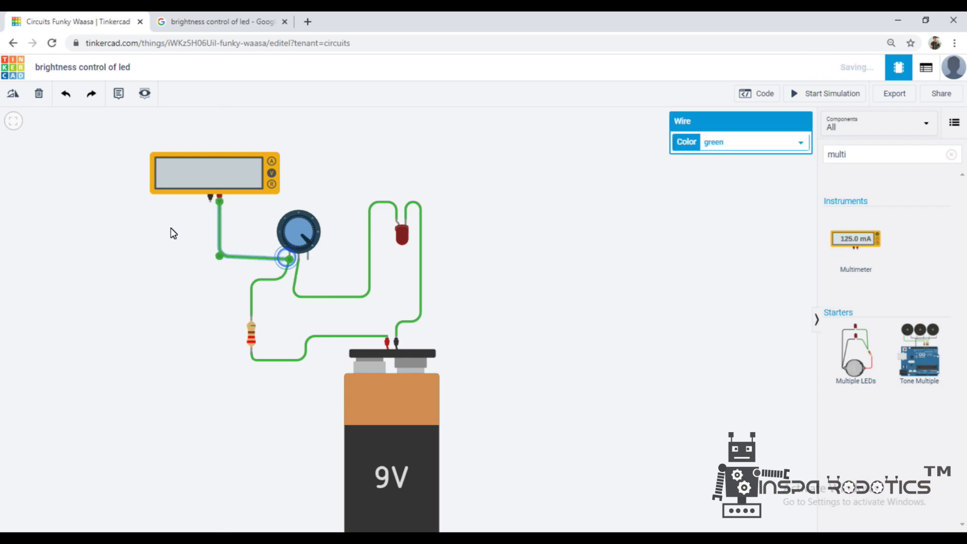
# Step: Wire the multimeter's black lead to the potentiometer's wiper, routing the wire over and around the potentiometer
pyautogui.click(209, 202)
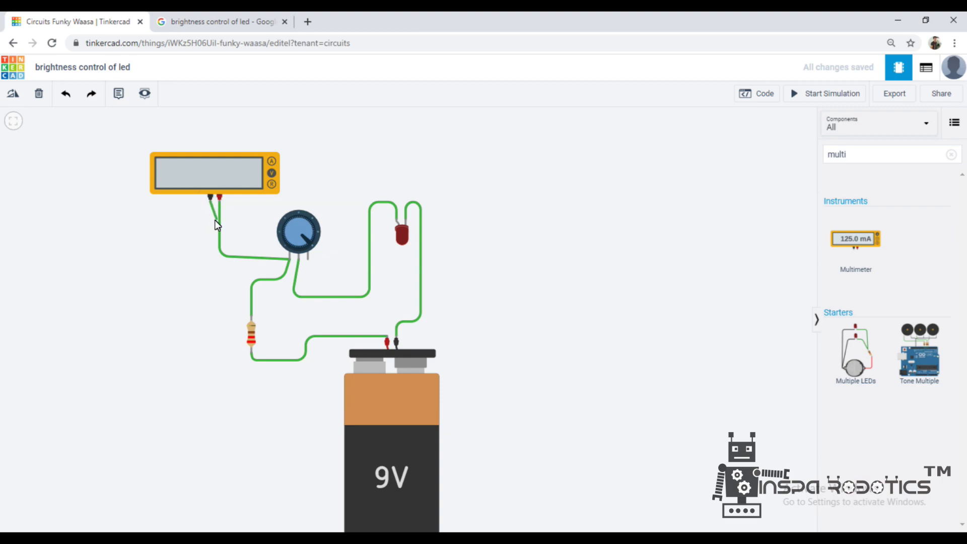
pyautogui.click(211, 219)
pyautogui.click(246, 215)
pyautogui.click(248, 202)
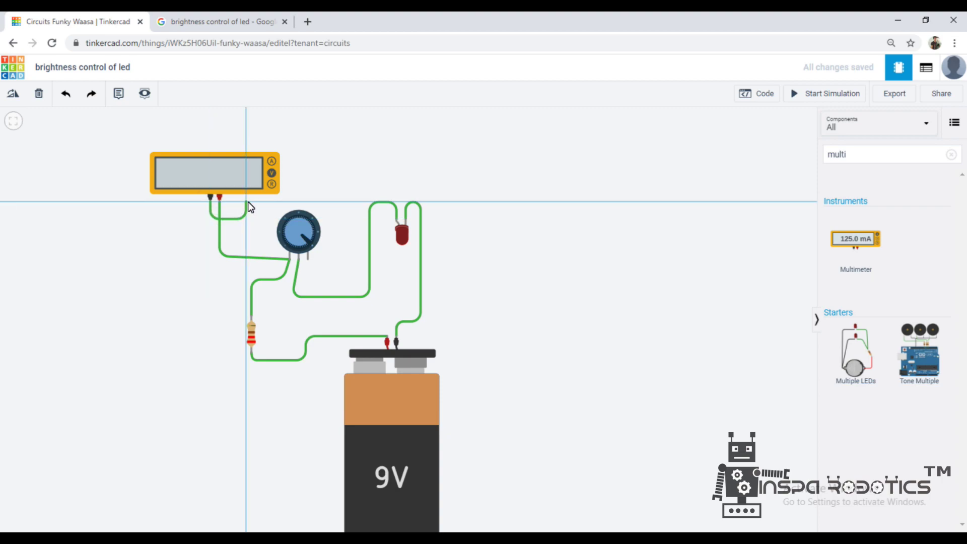
pyautogui.click(341, 202)
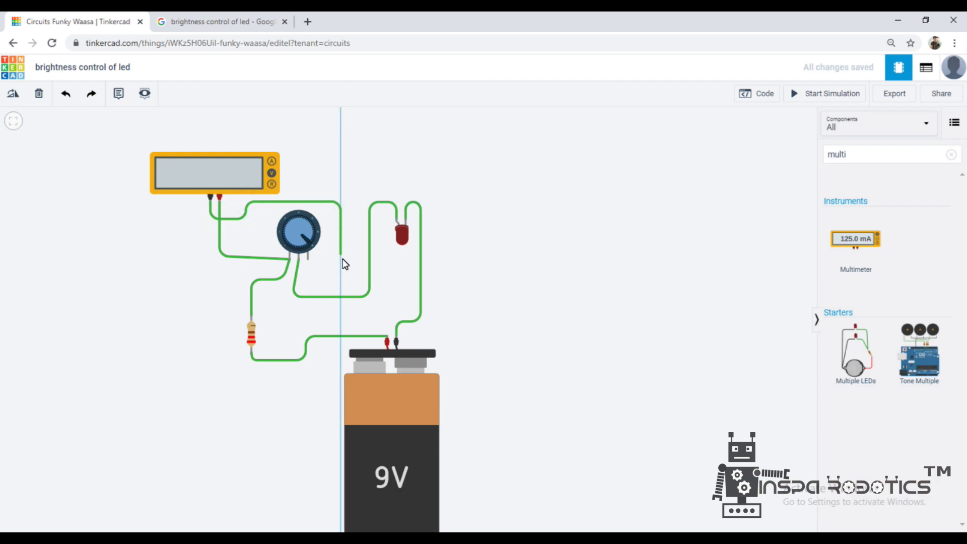
pyautogui.click(341, 274)
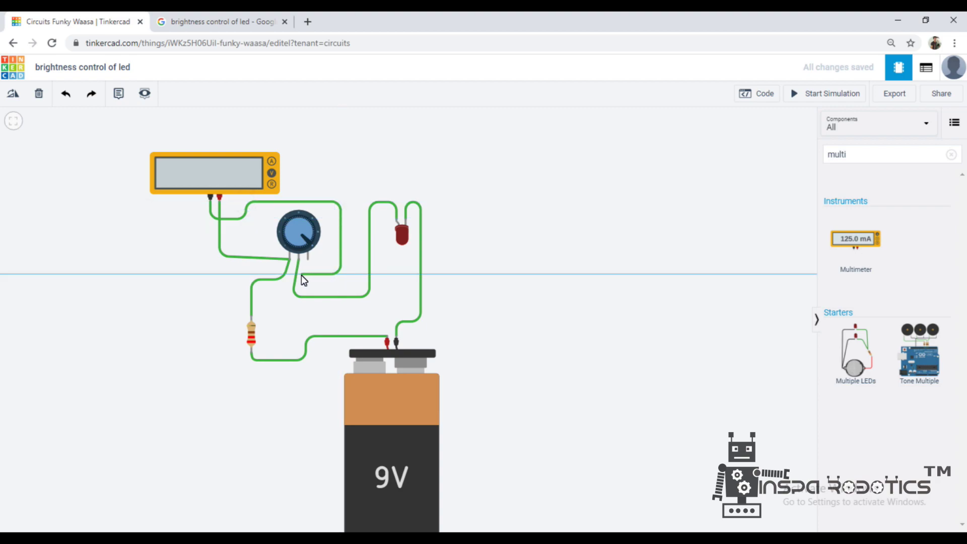
pyautogui.click(297, 274)
pyautogui.click(298, 258)
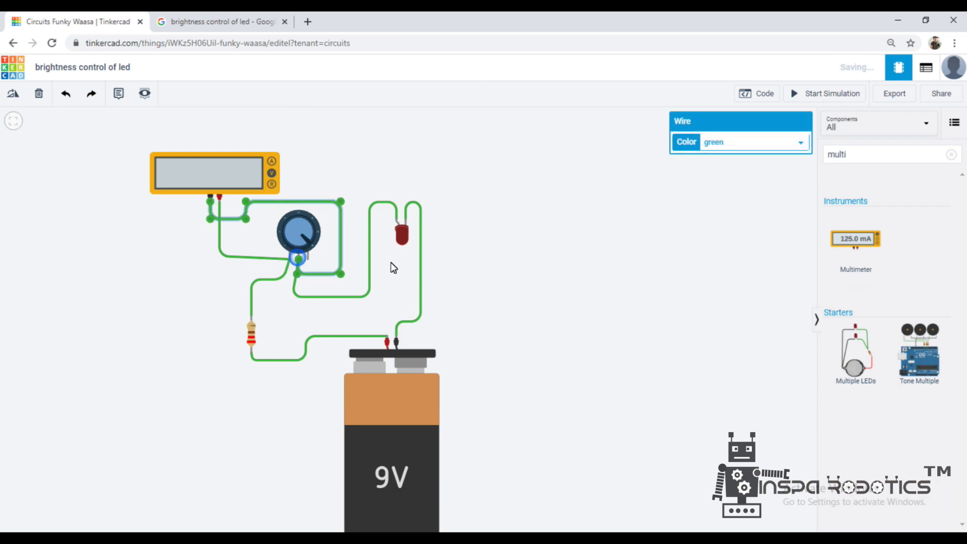
pyautogui.click(554, 263)
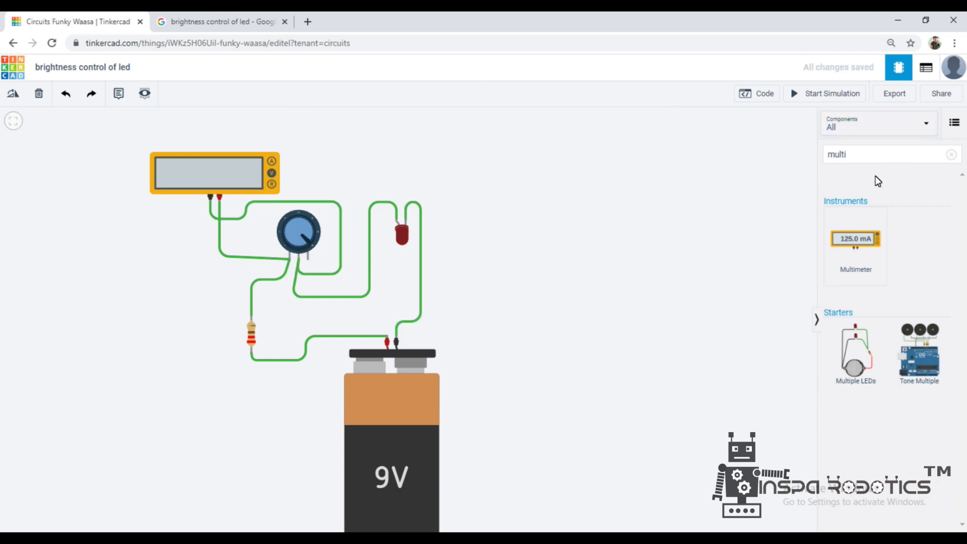
# Step: Simulate the circuit and turn the knob back and forth to compare the potentiometer's voltage drop with the LED's brightness
pyautogui.click(842, 96)
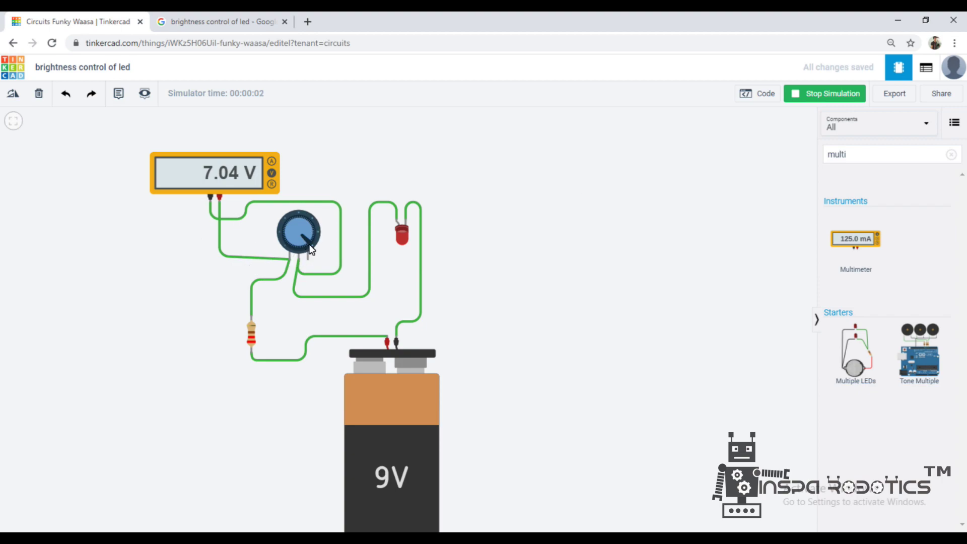
pyautogui.moveTo(311, 243); pyautogui.dragTo(286, 255)
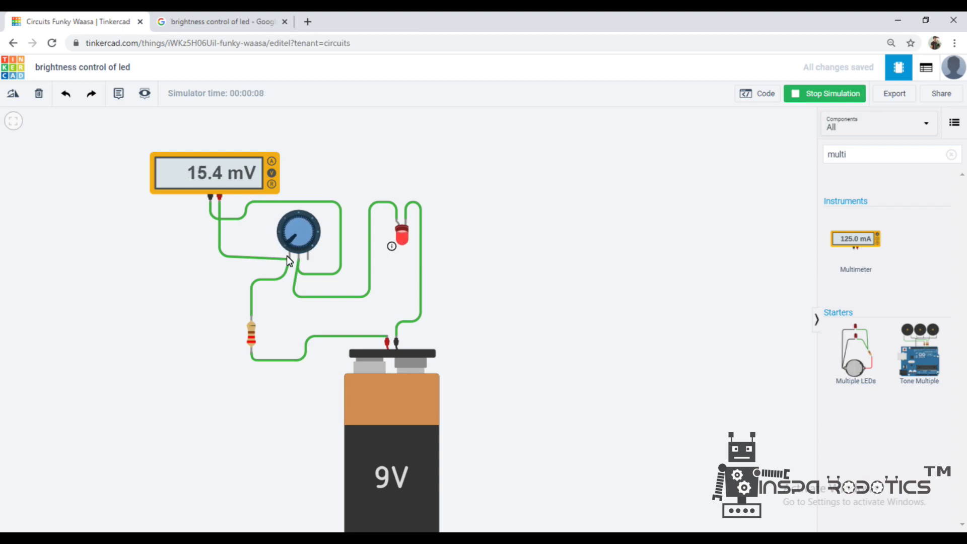
pyautogui.moveTo(281, 248); pyautogui.dragTo(313, 249)
pyautogui.moveTo(300, 205); pyautogui.dragTo(272, 260)
pyautogui.click(286, 244)
pyautogui.moveTo(285, 244)
pyautogui.mouseDown()
pyautogui.moveTo(294, 252)
pyautogui.moveTo(289, 242)
pyautogui.mouseUp()
pyautogui.moveTo(289, 241); pyautogui.dragTo(270, 223)
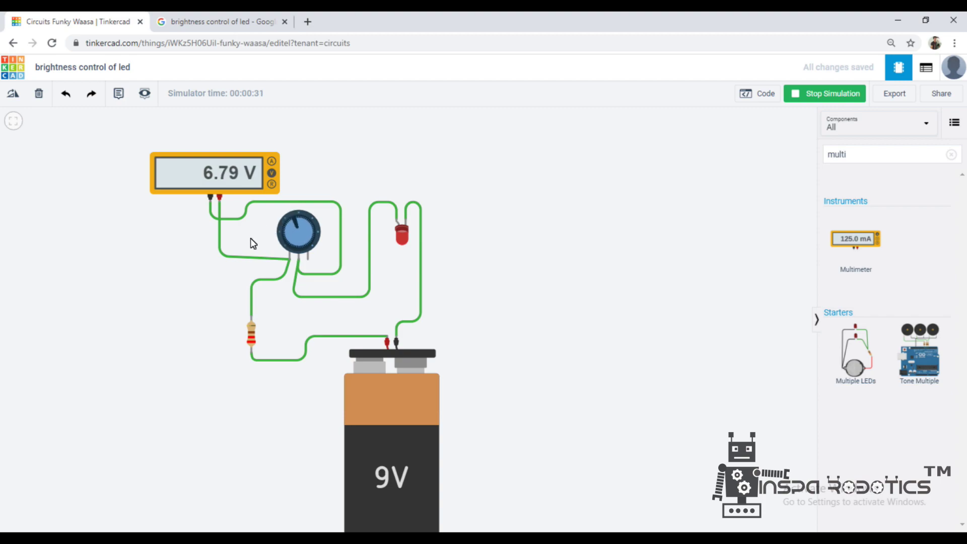